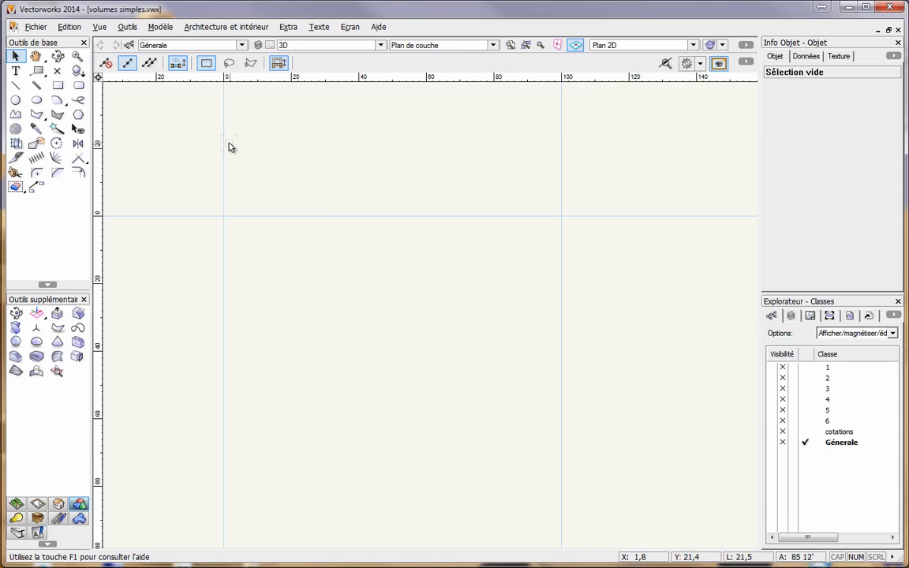
Step: In the Vectorworks 3D preferences, shift the navigation setting toward Précis and render saving toward Toujours
left_click(287, 26)
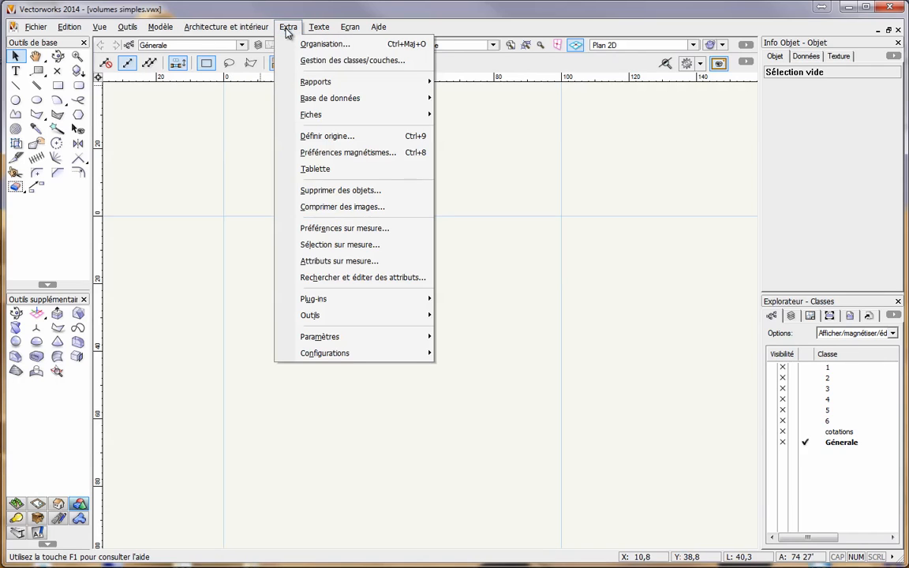
mouse_move(345, 341)
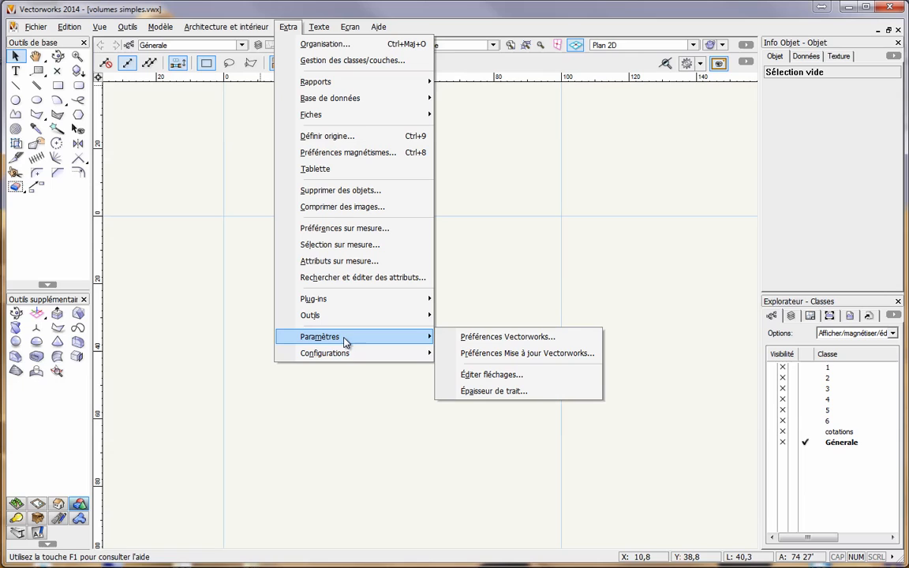
left_click(492, 337)
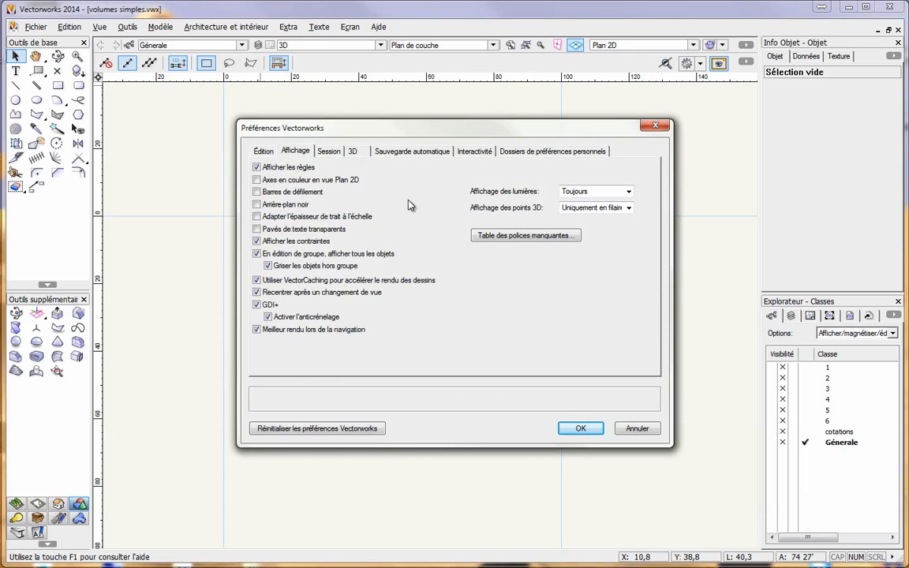
left_click(354, 151)
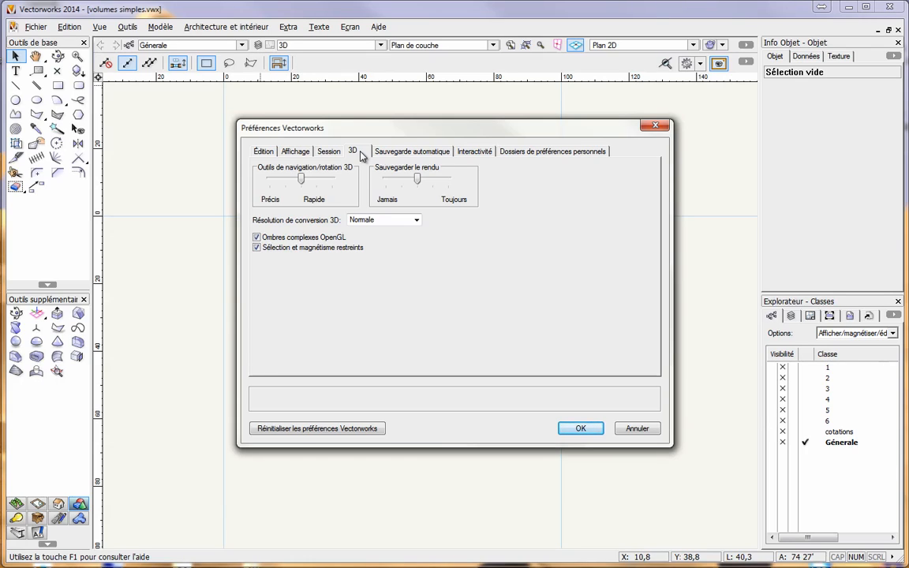
left_click_drag(301, 178, 292, 181)
left_click_drag(418, 179, 432, 181)
Step: Check the GDI+ and anti-aliasing options in the display preferences, and accept the preferences
left_click(300, 154)
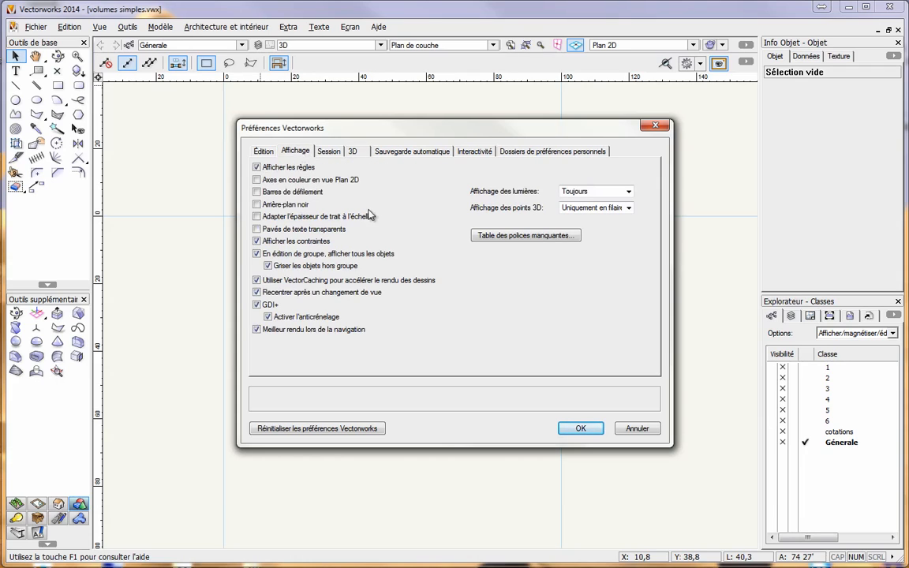
mouse_move(276, 306)
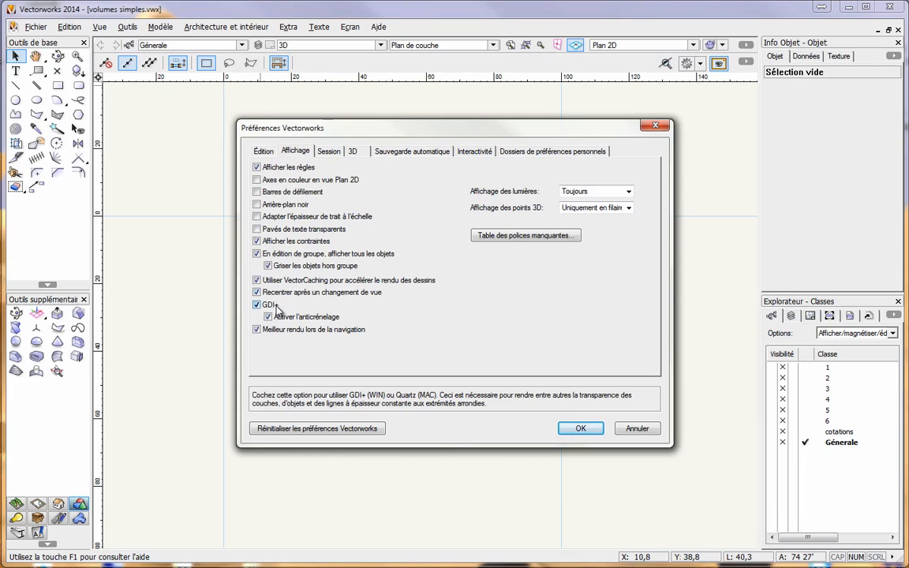
mouse_move(297, 324)
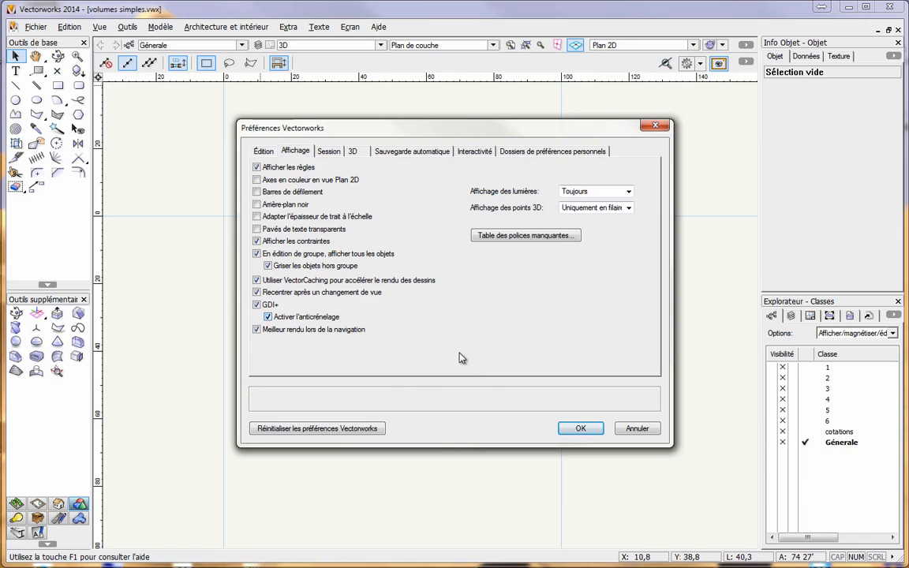
left_click(576, 427)
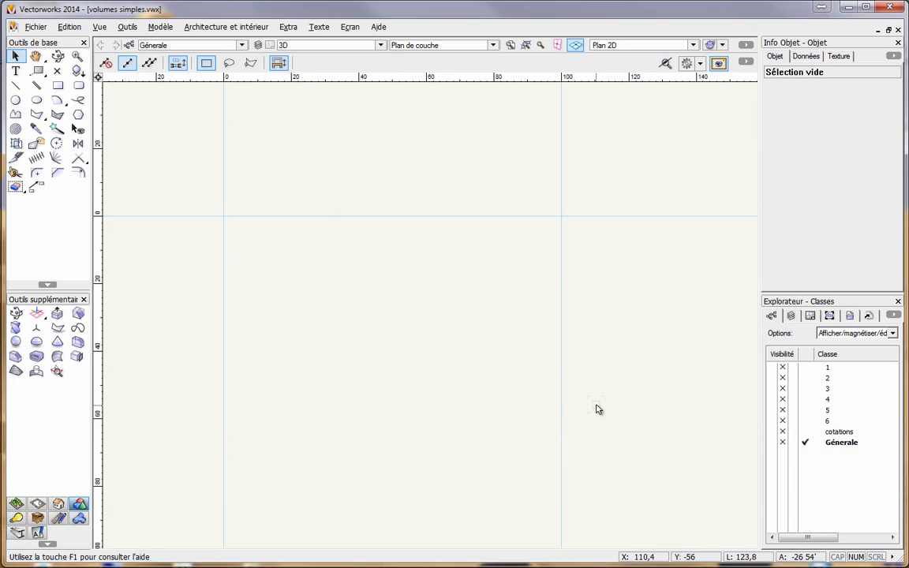
Step: Make class 1 active and visible, and extrude its brown square by 50 cm
left_click(809, 369)
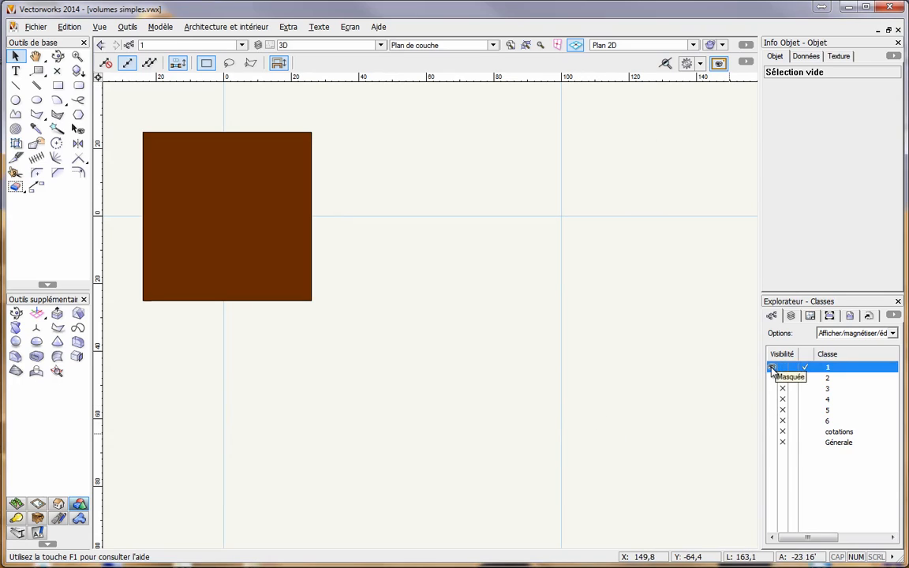
left_click(525, 45)
scroll(572, 248, "down", 2)
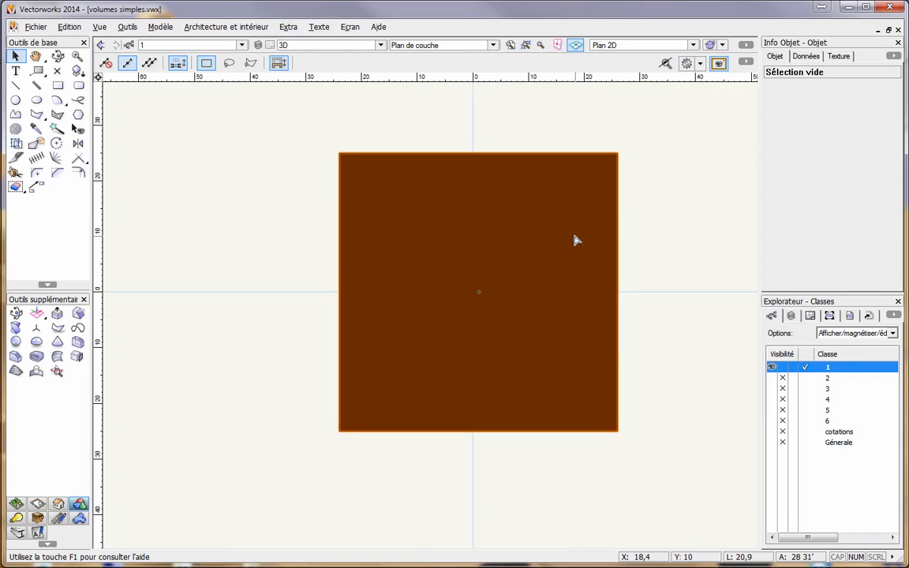
scroll(574, 239, "down", 1)
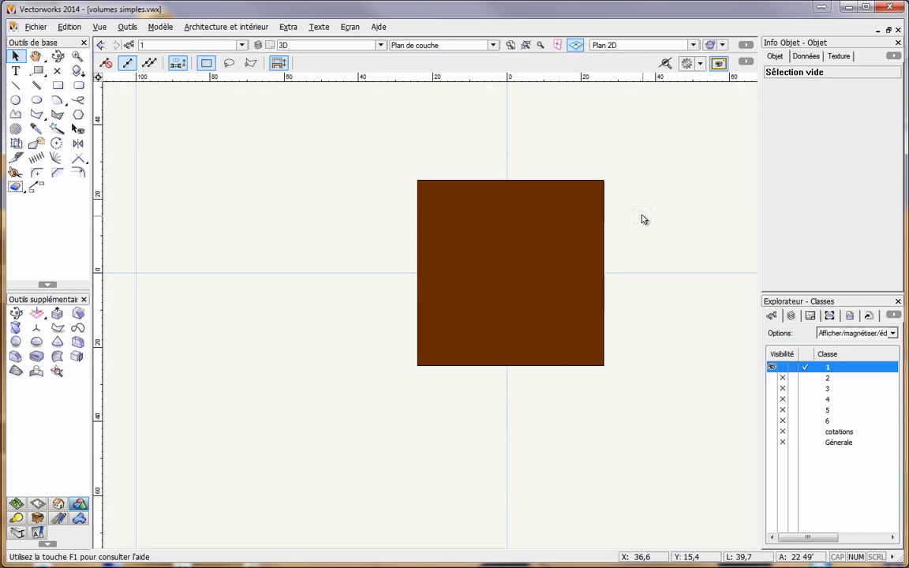
left_click(534, 237)
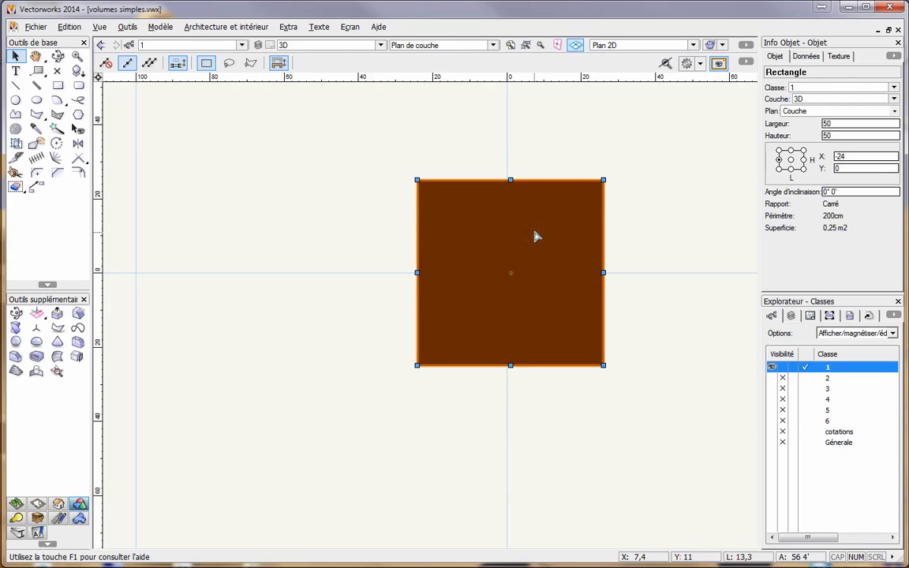
left_click(159, 28)
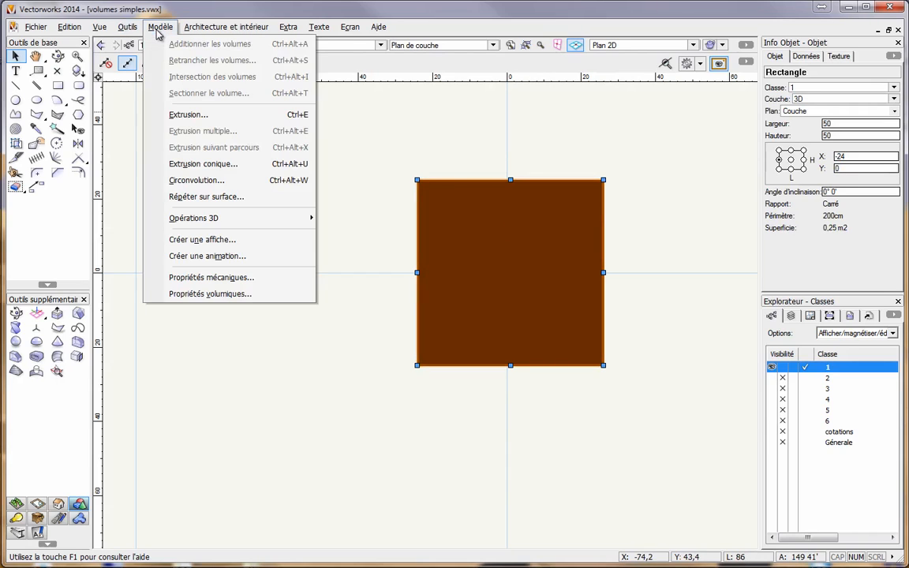
left_click(187, 114)
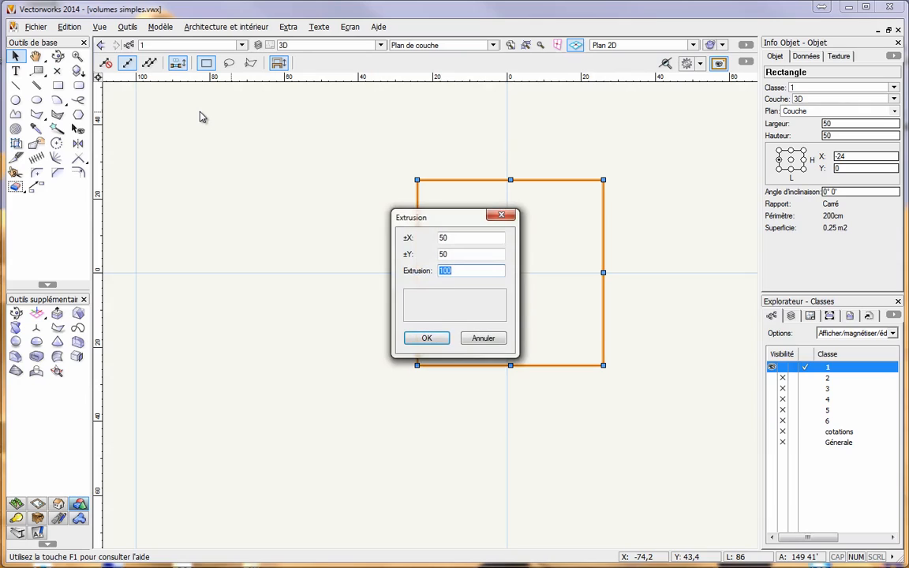
type("50")
left_click(408, 339)
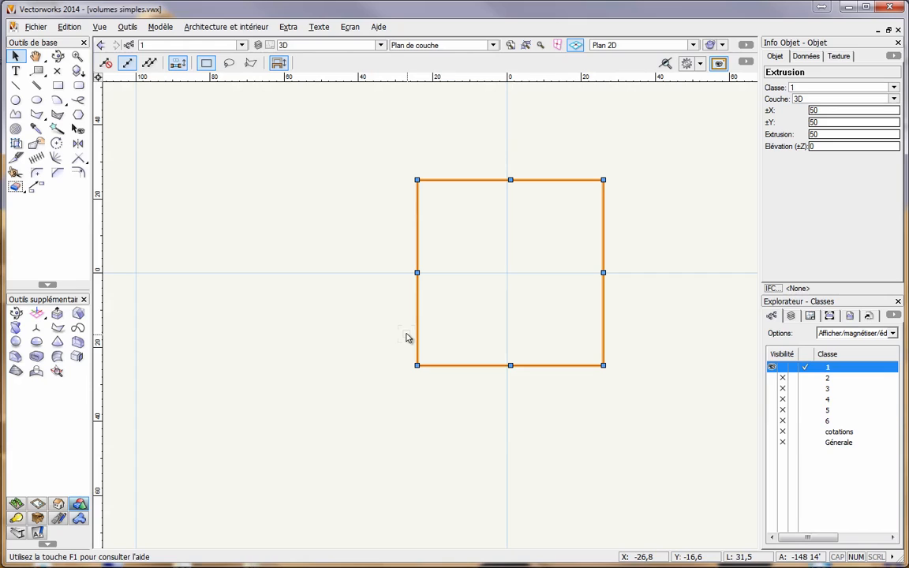
Step: Switch to the left isometric view (Iso gauche) with room around the extruded cube
left_click(693, 46)
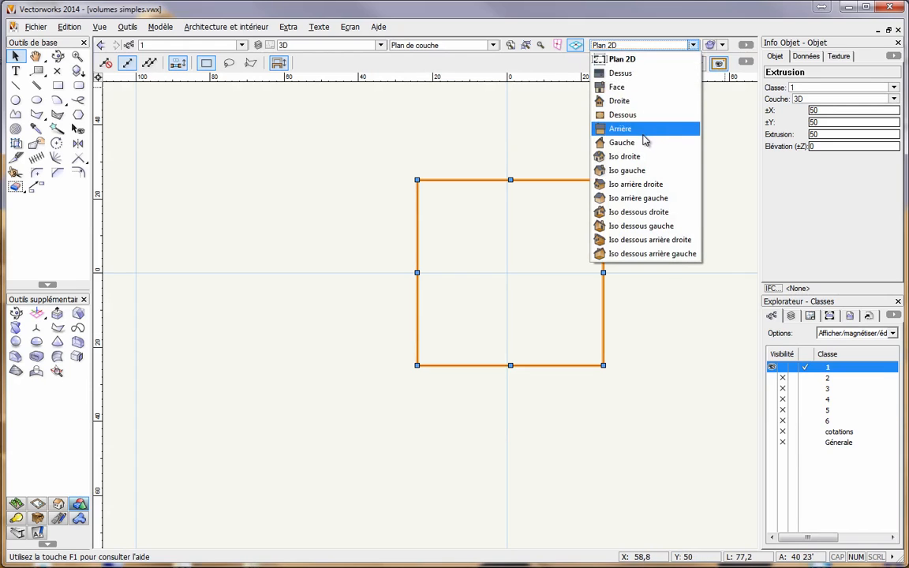
left_click(642, 172)
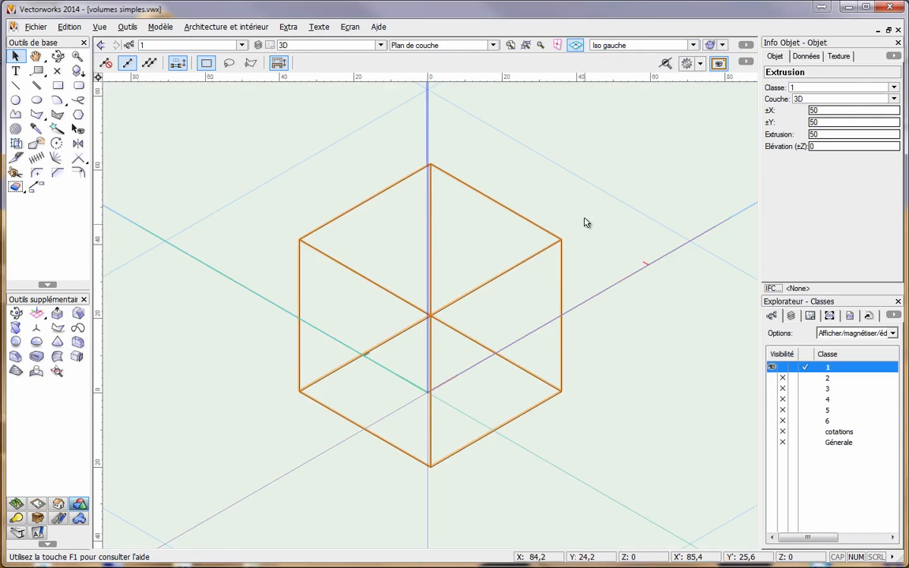
left_click_drag(584, 217, 641, 259)
key("x")
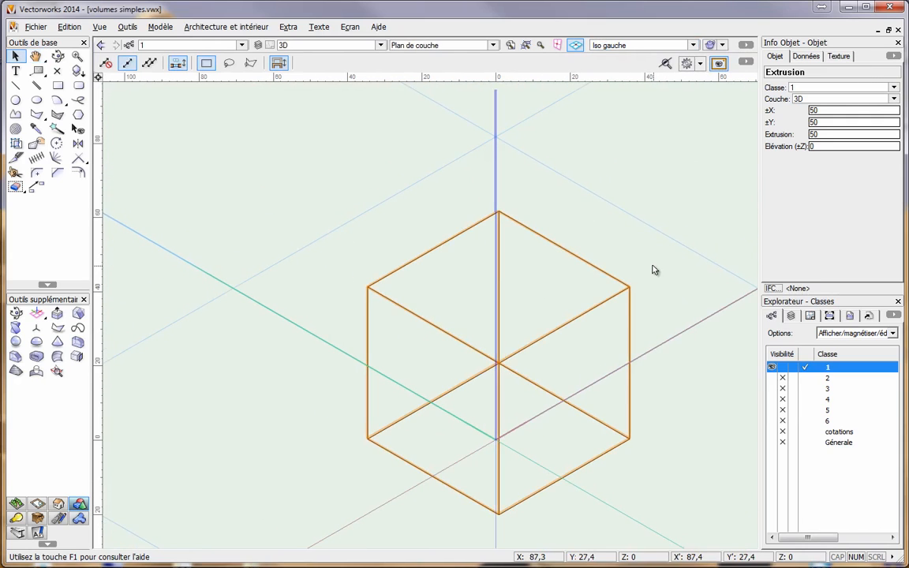
scroll(653, 264, "down", 2)
middle_click_drag(652, 264, 610, 307)
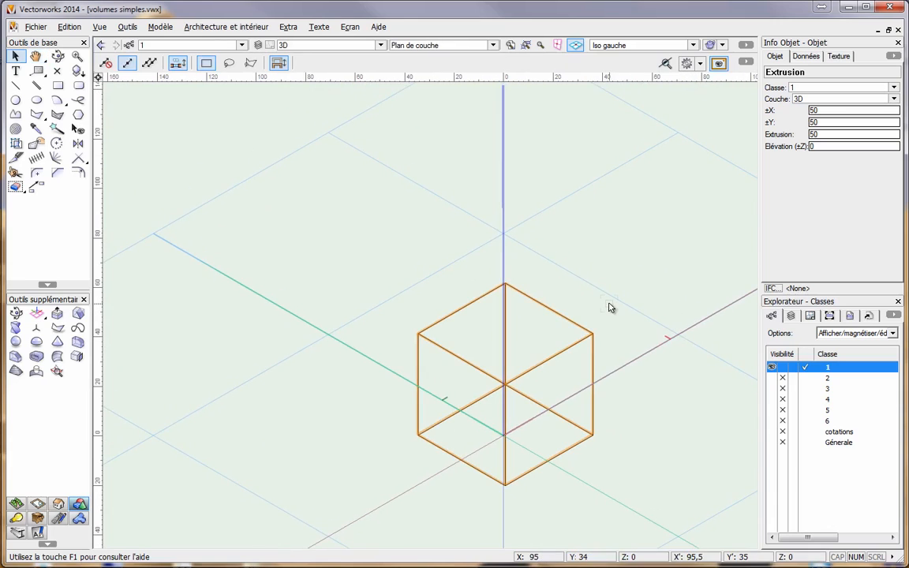
Step: Make class 2 active and visible, and extrude its grey L-shaped polygon by 100 cm
left_click(806, 379)
left_click(773, 378)
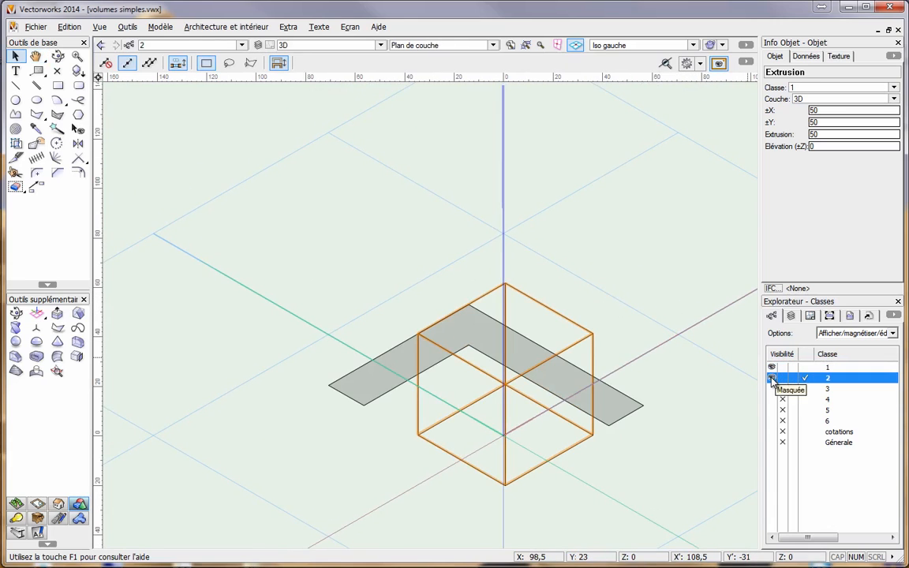
left_click(350, 380)
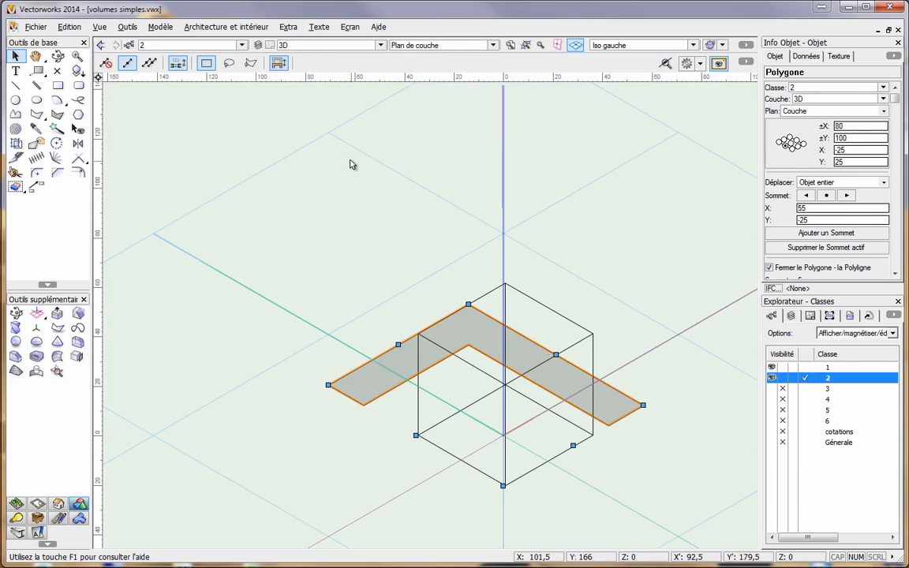
left_click(156, 30)
left_click(185, 115)
type("100")
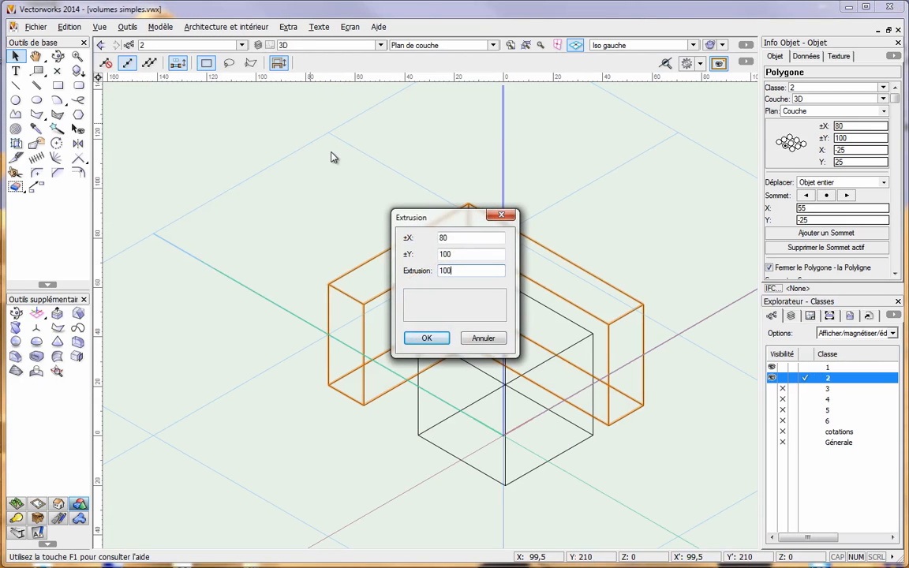
left_click(426, 337)
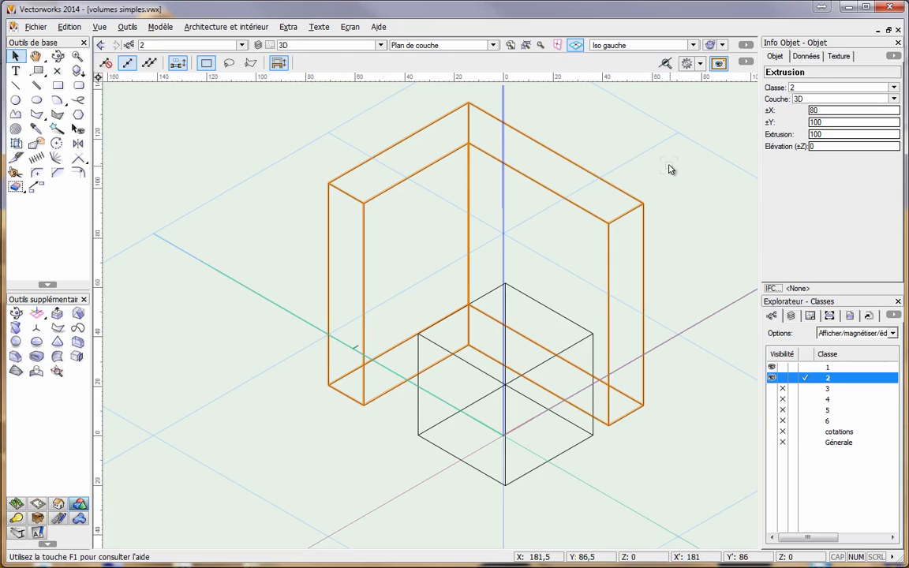
Step: Make class 3 active and visible, and use Push/Pull to extrude its 45 x 20 cm rectangle to a distance of 80 cm
left_click(773, 388)
left_click(805, 389)
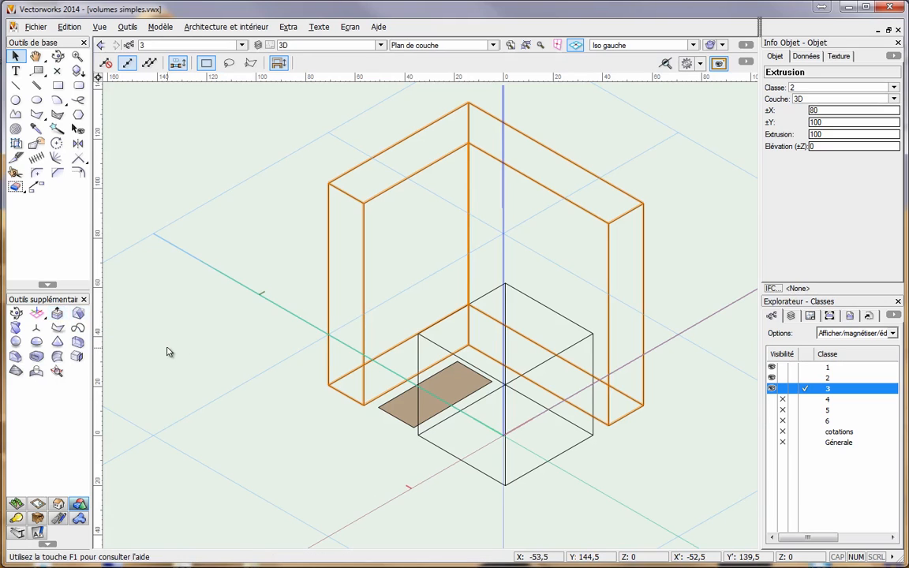
left_click(398, 417)
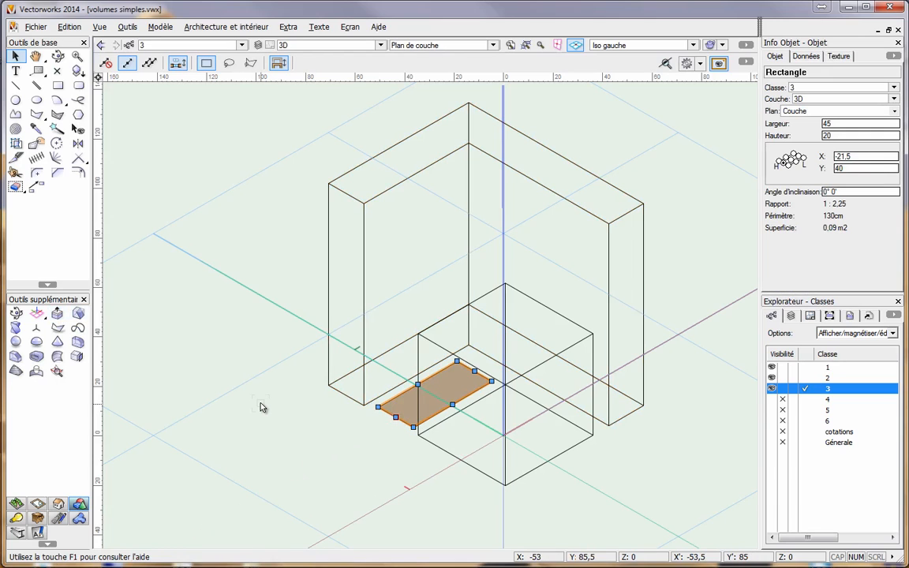
left_click(57, 313)
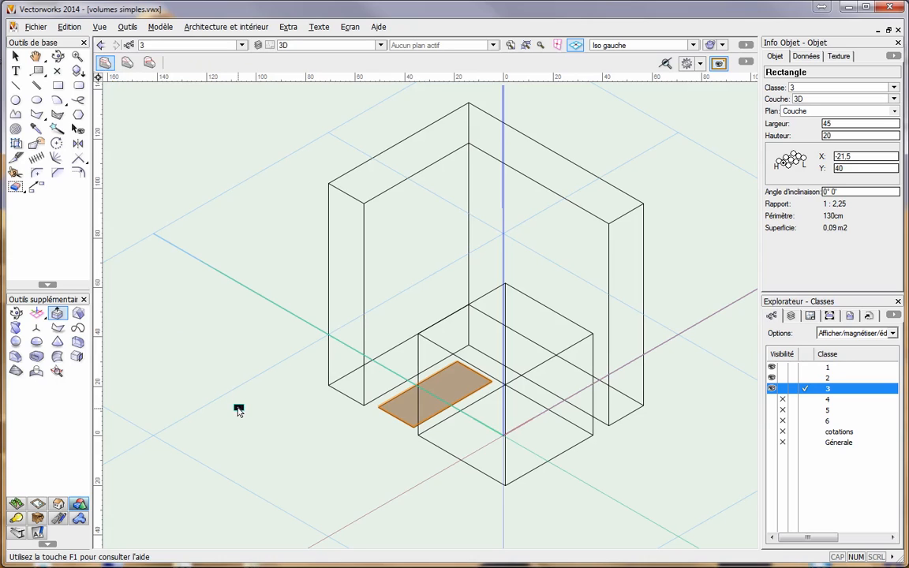
left_click(401, 411)
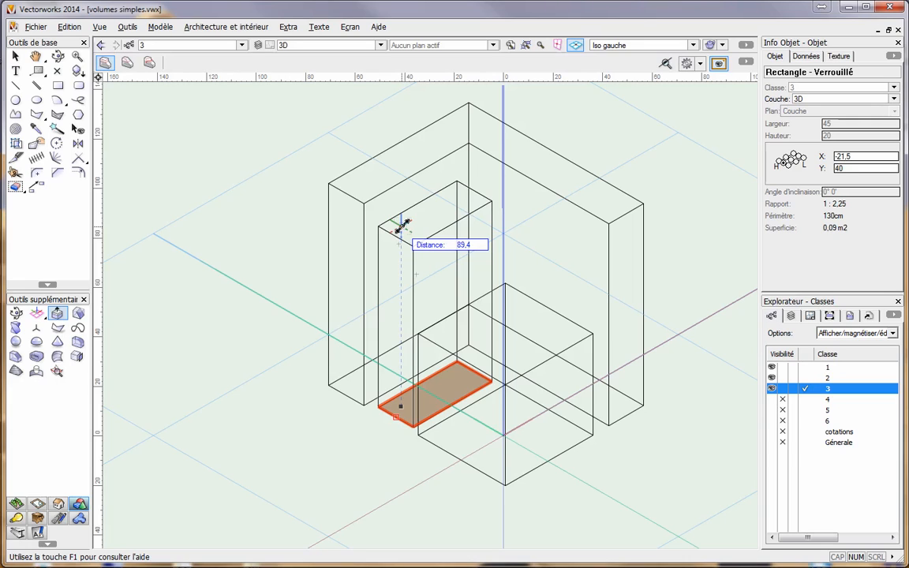
key("Tab")
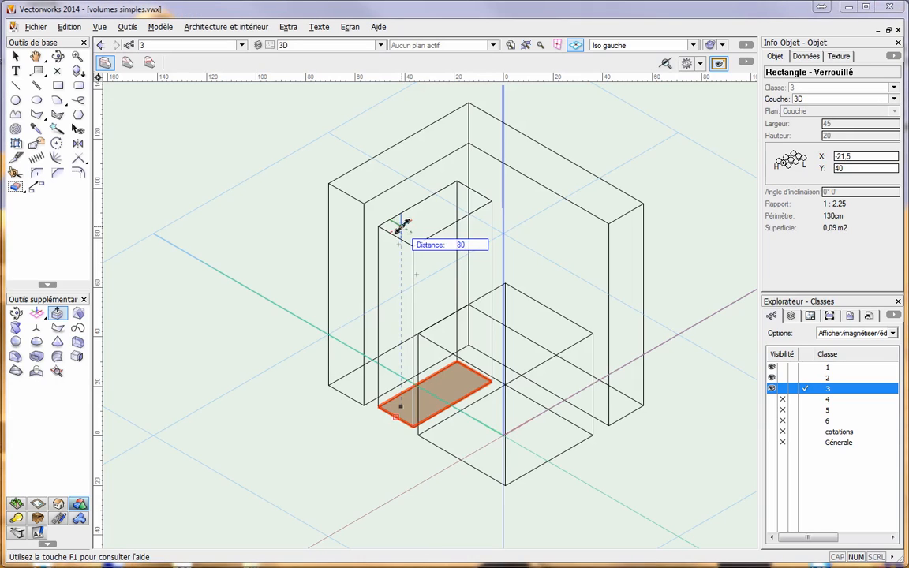
key("Tab")
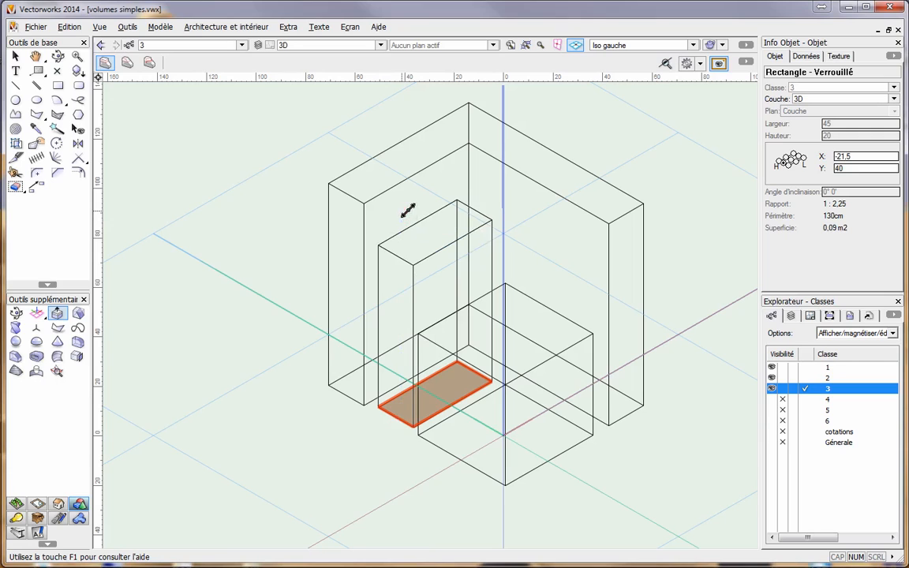
left_click(403, 209)
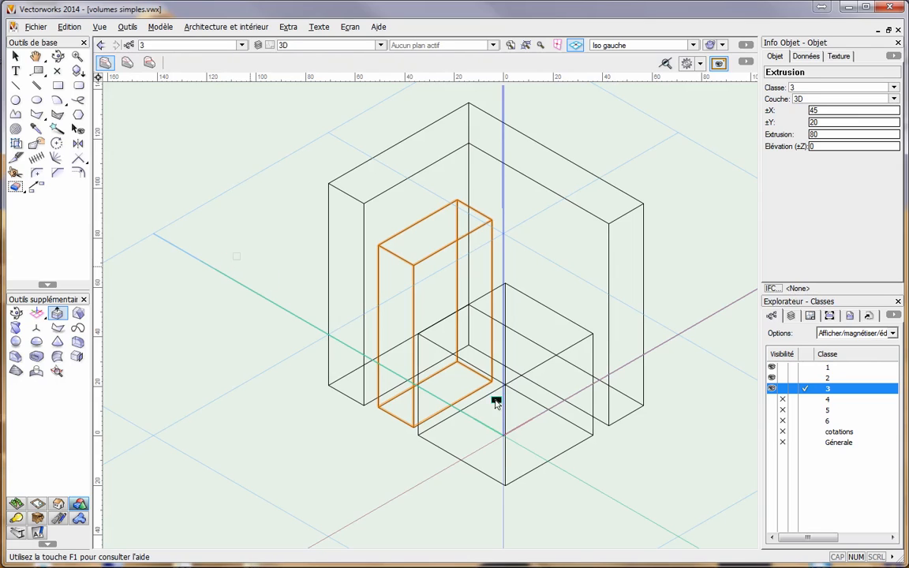
Step: Make class 4 active and set the working plane by face, centred on the cube's front face
left_click(806, 400)
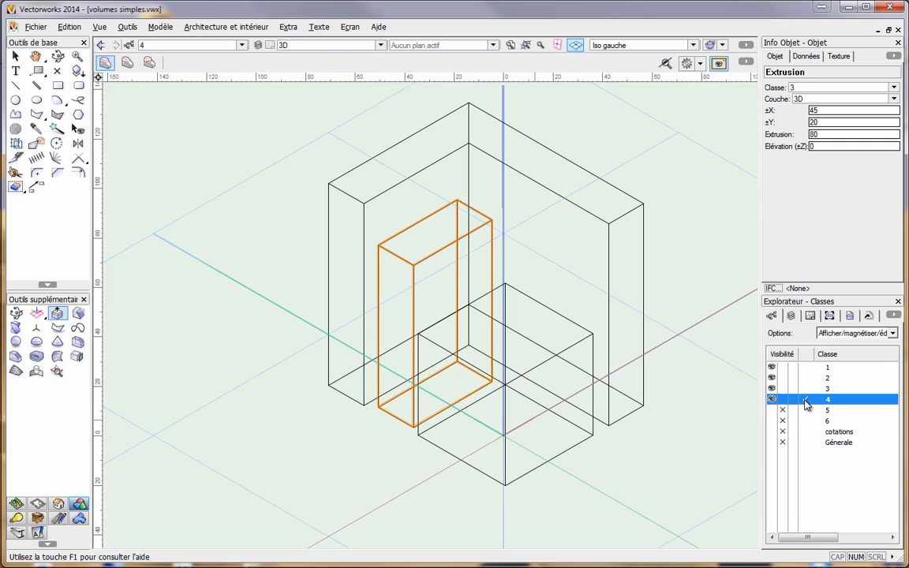
left_click(40, 318)
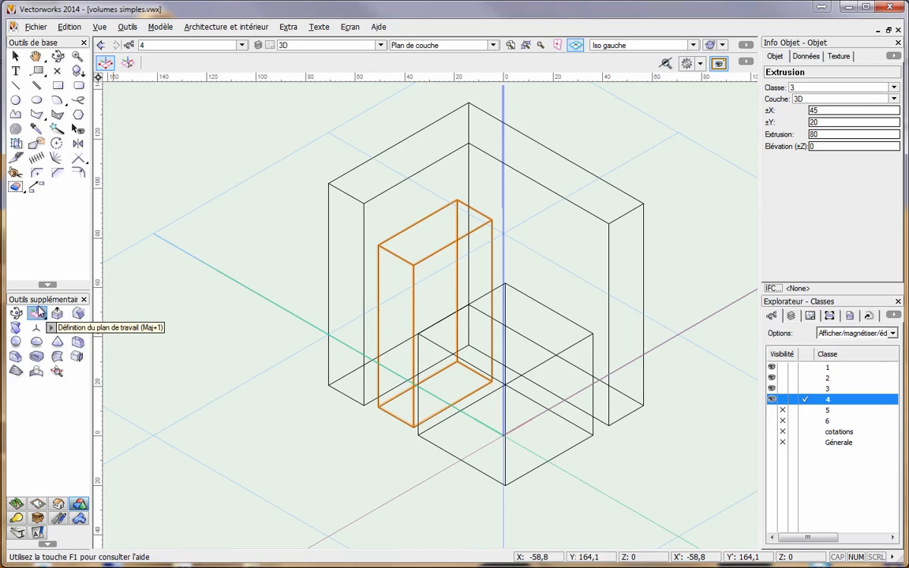
left_click(40, 316)
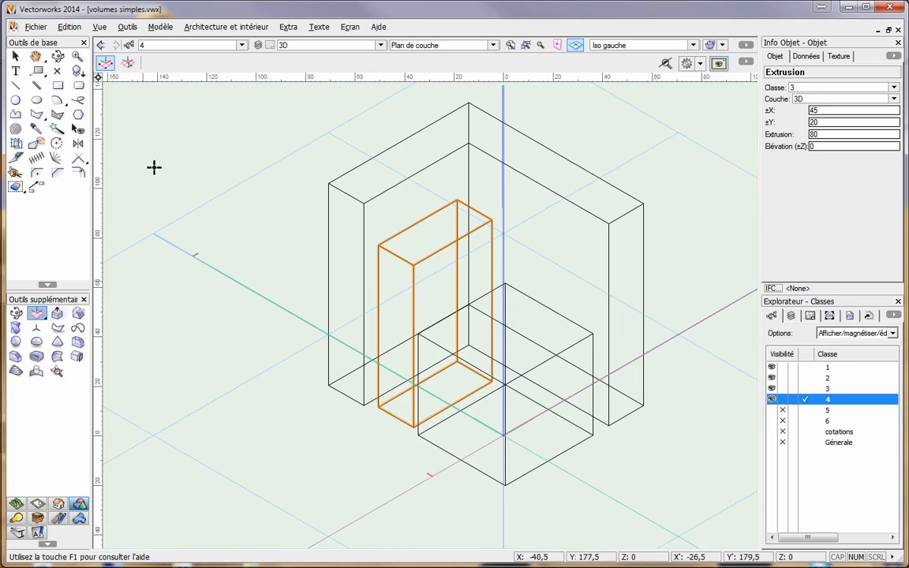
left_click(127, 62)
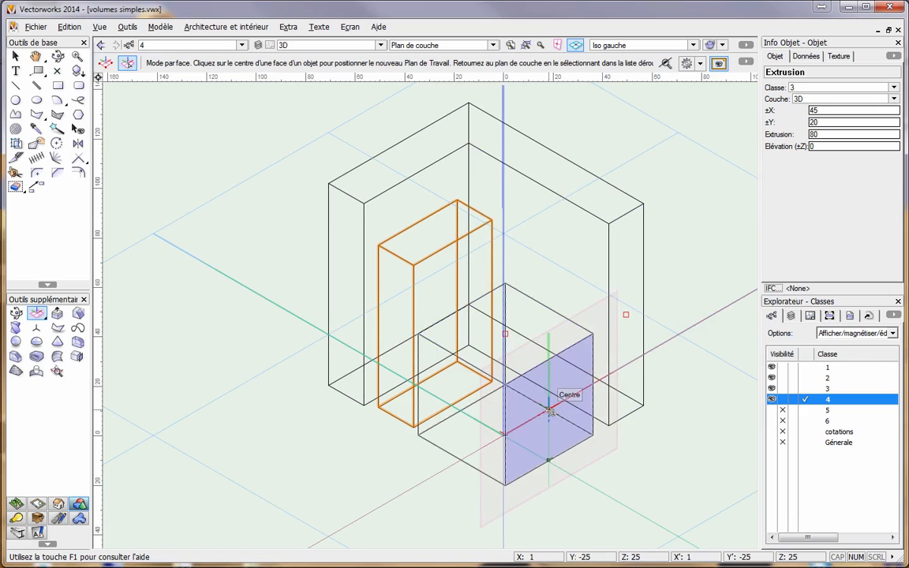
left_click(550, 411)
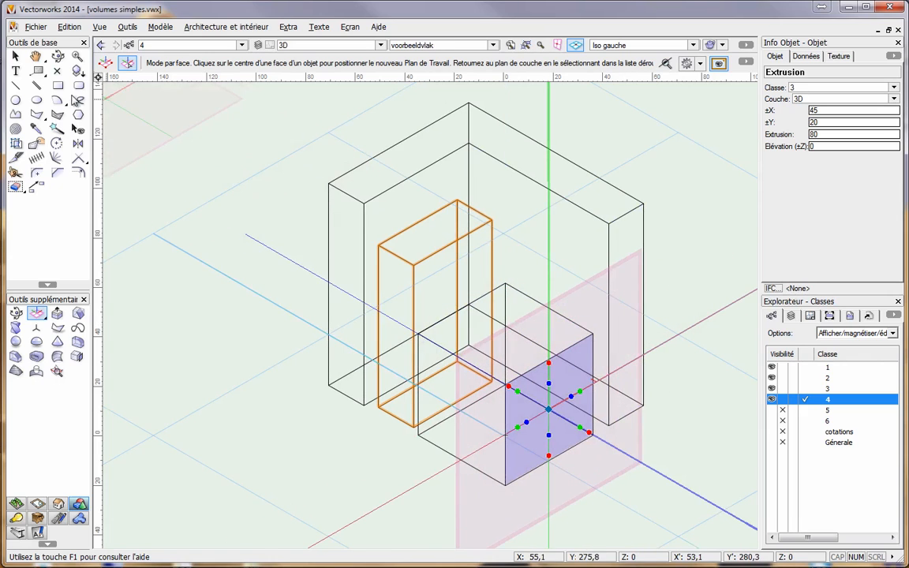
Step: Draw a 50 x 25 cm rectangle over the lower half of the cube's front face on the working plane
left_click(58, 86)
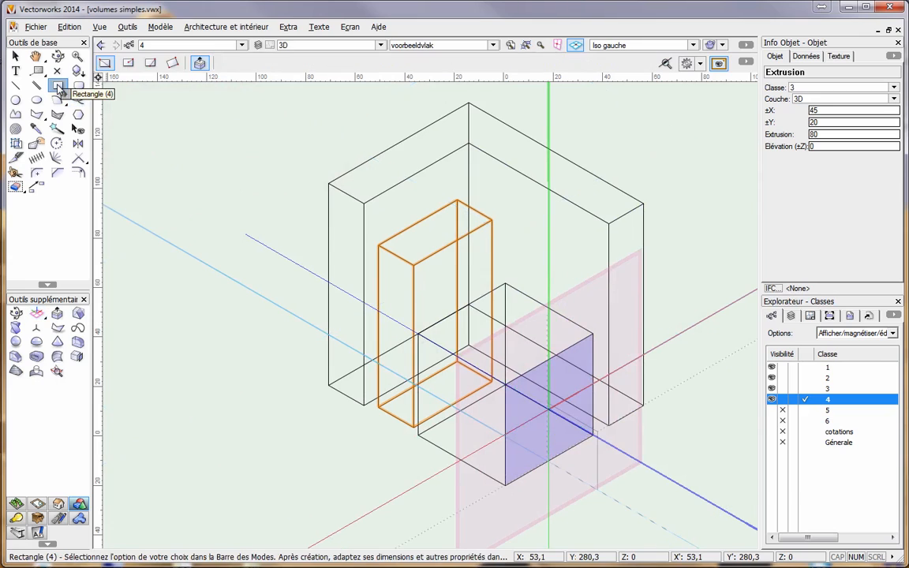
left_click(505, 485)
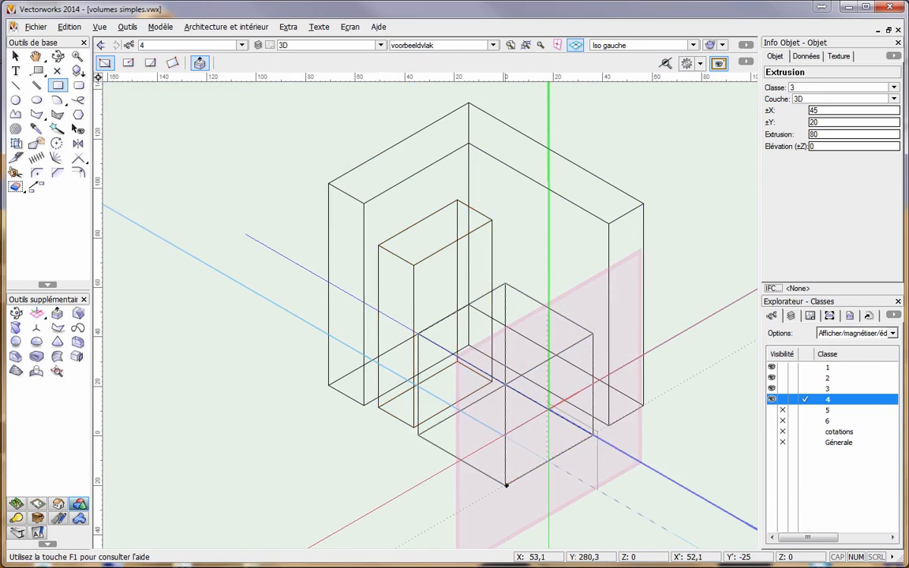
left_click(593, 384)
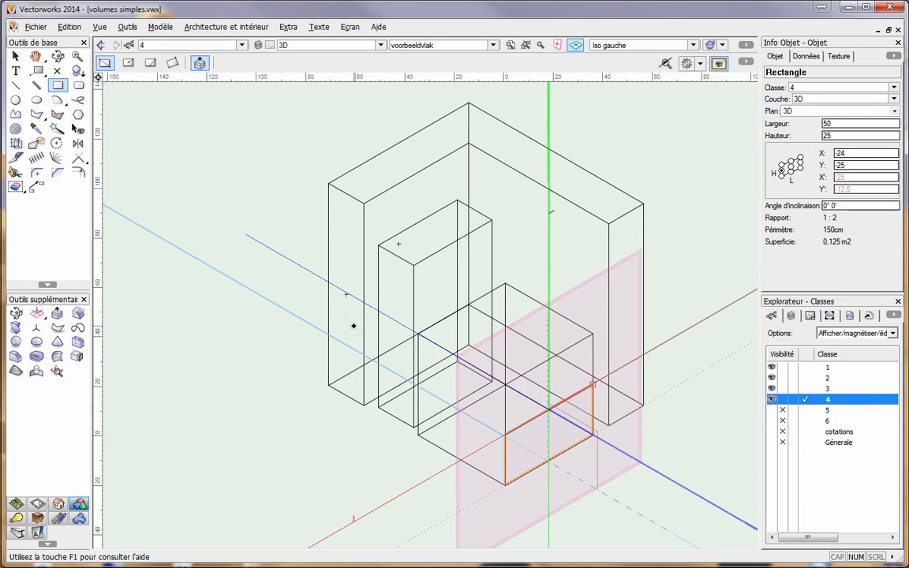
Step: Use Push/Pull to extrude the new rectangle outward from the cube's front face to a distance of 25 cm
left_click(58, 314)
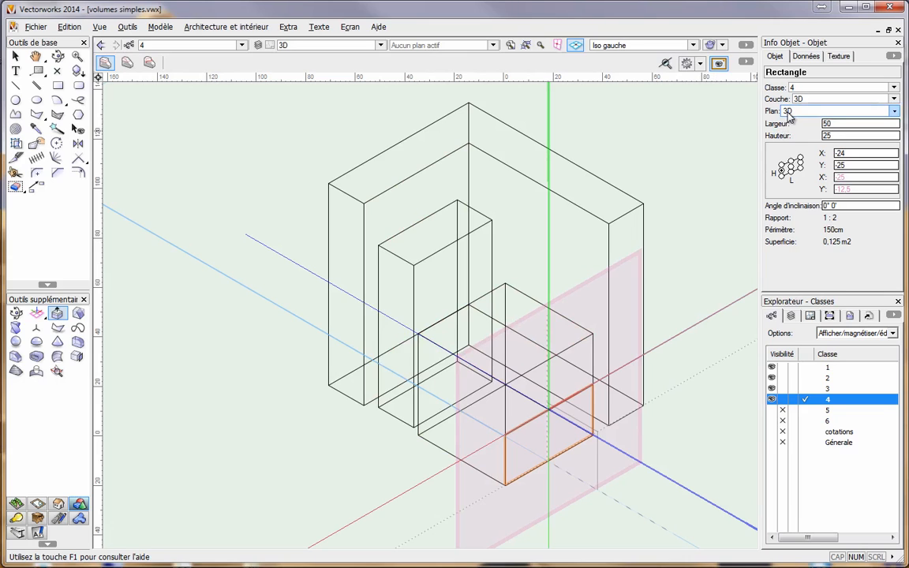
left_click(574, 432)
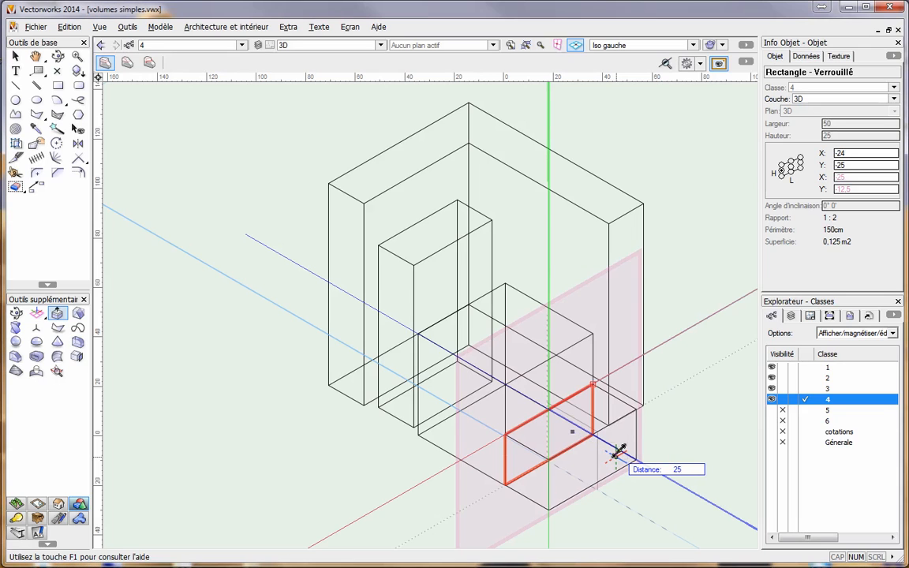
left_click(617, 451)
left_click(15, 56)
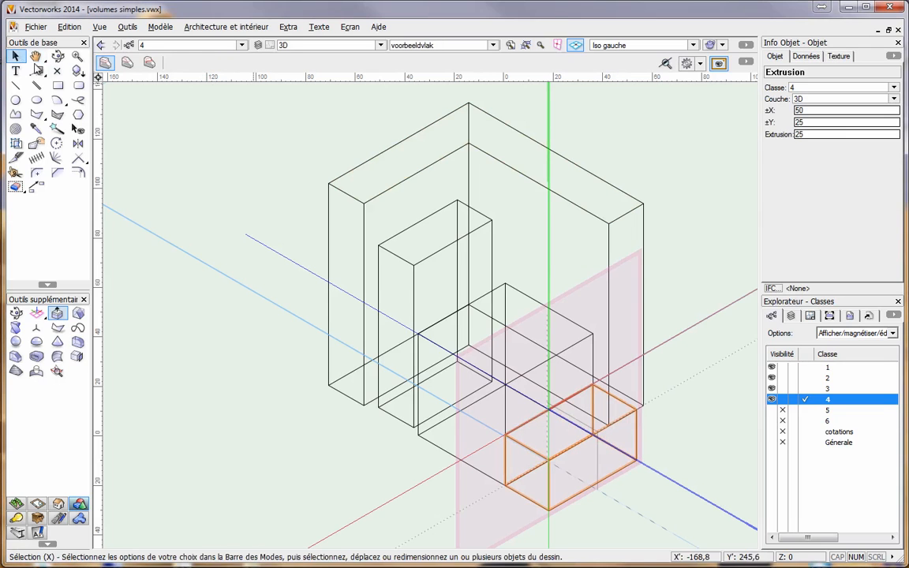
Step: Save the current working plane under the name "teste"
left_click(131, 28)
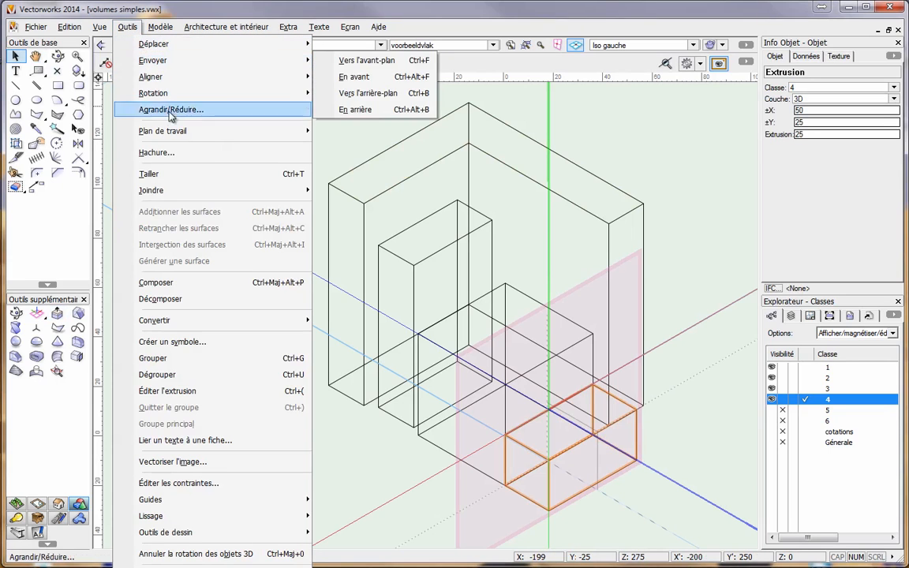
mouse_move(178, 131)
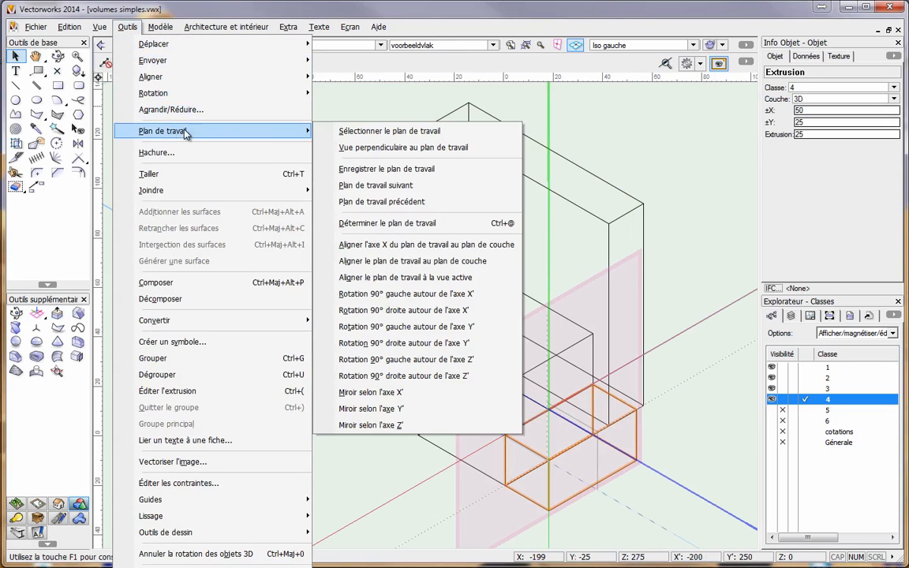
left_click(414, 169)
type("teste")
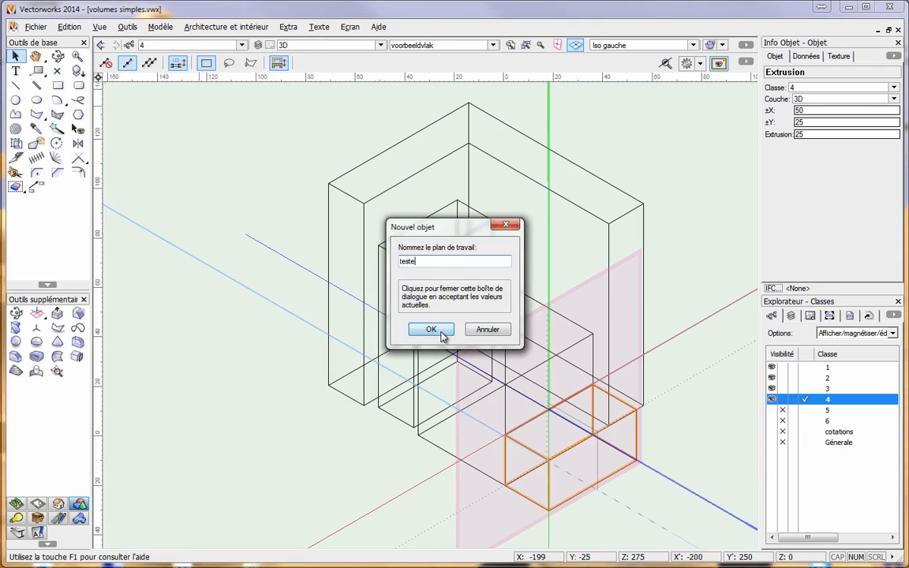
left_click(443, 331)
Step: Switch the active plane to the layer plane (Plan de couche) and back to the saved plane "teste"
left_click(492, 45)
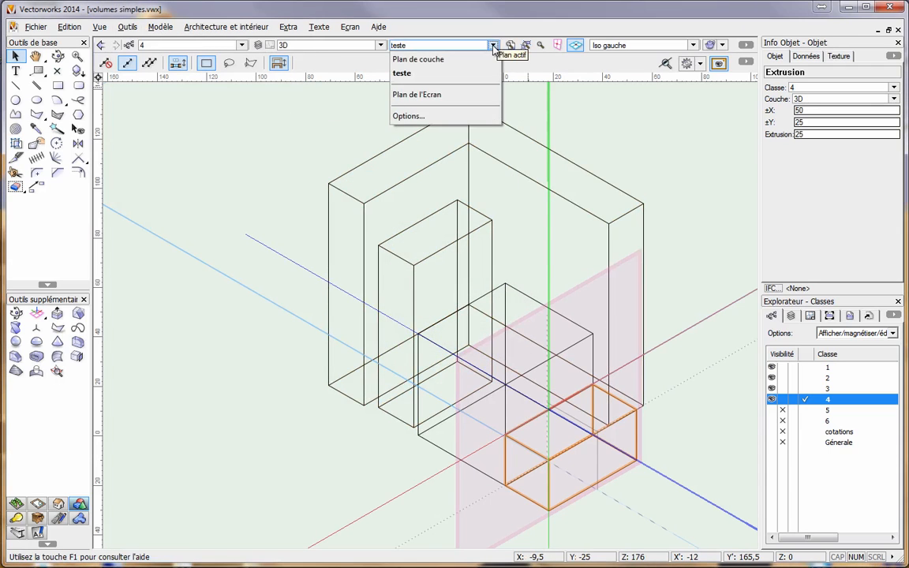
left_click(487, 60)
left_click(493, 45)
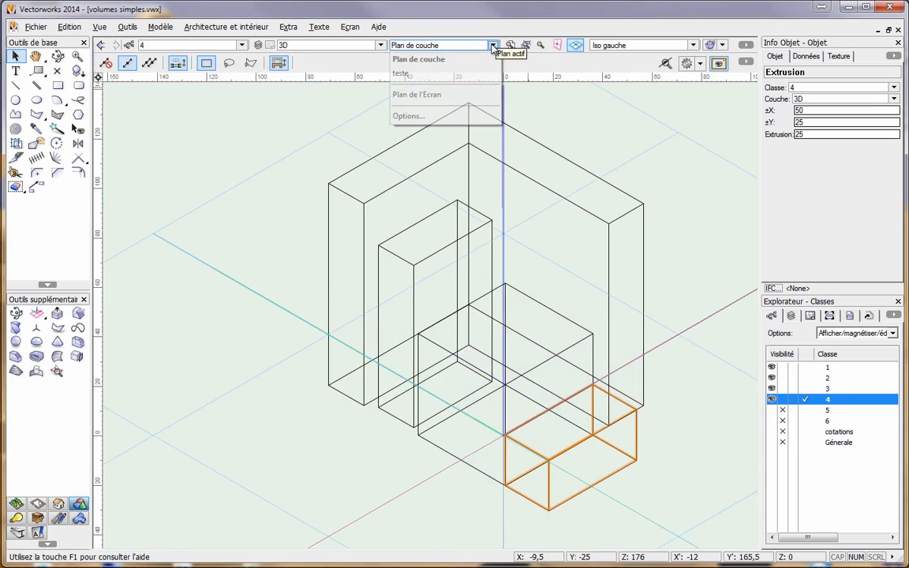
left_click(483, 73)
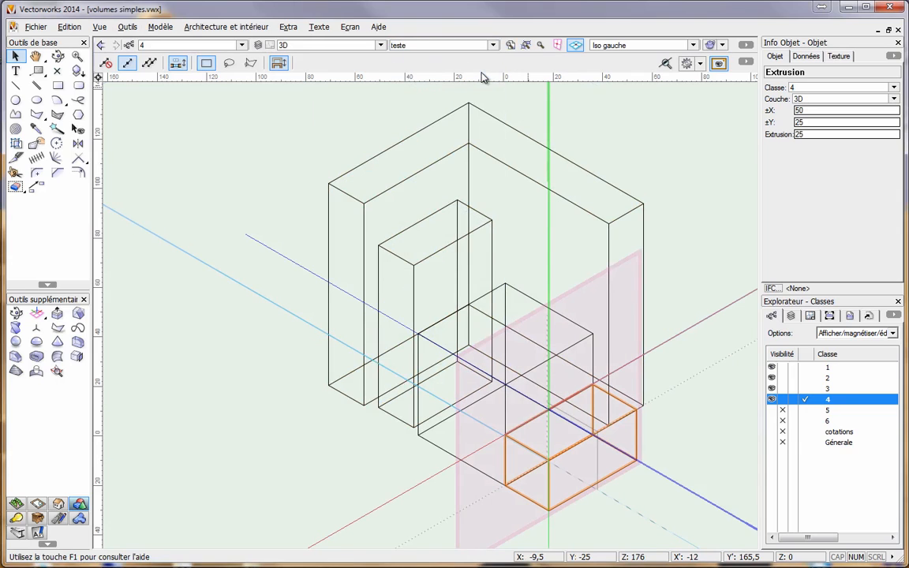
Step: Set a sloping working plane by three points, through the class 4 block's bottom front edge and the L-shaped volume's top corner
left_click(36, 314)
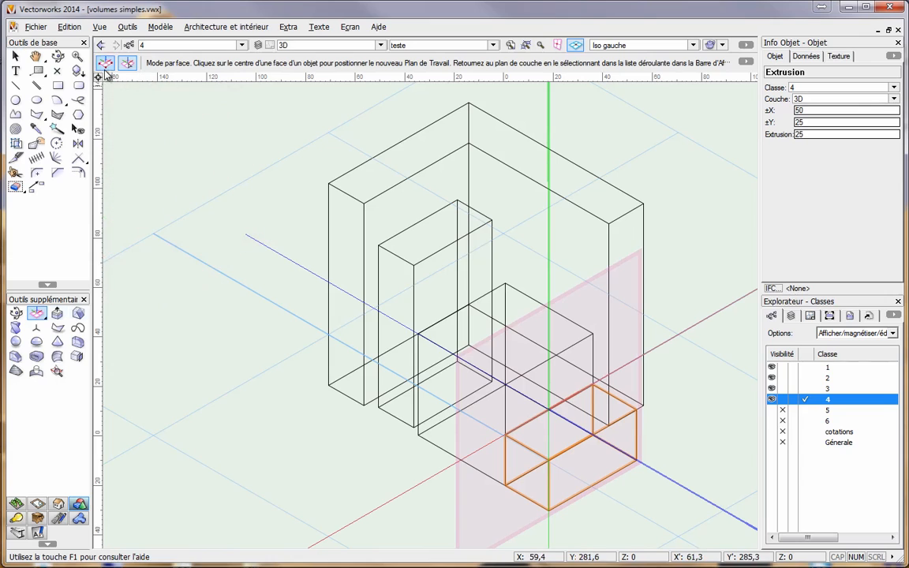
left_click(105, 64)
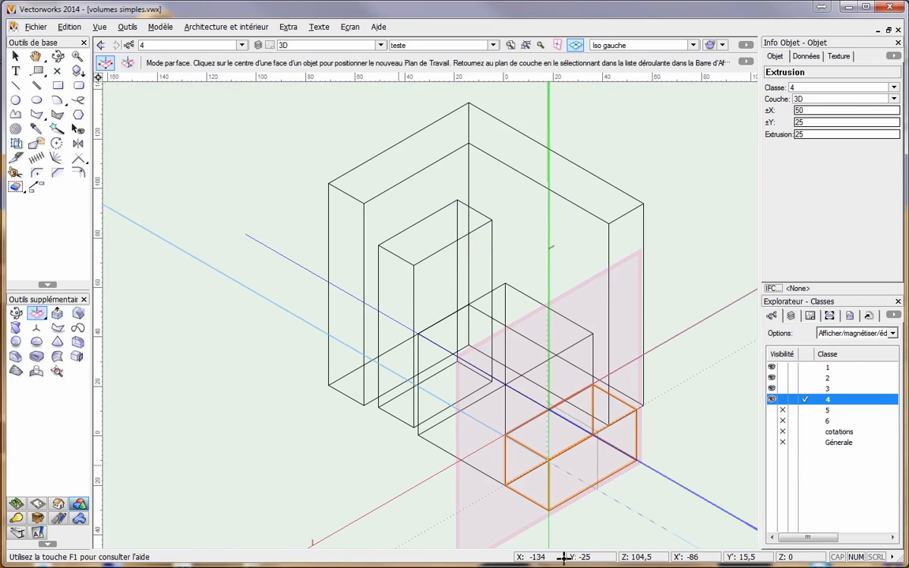
left_click(552, 509)
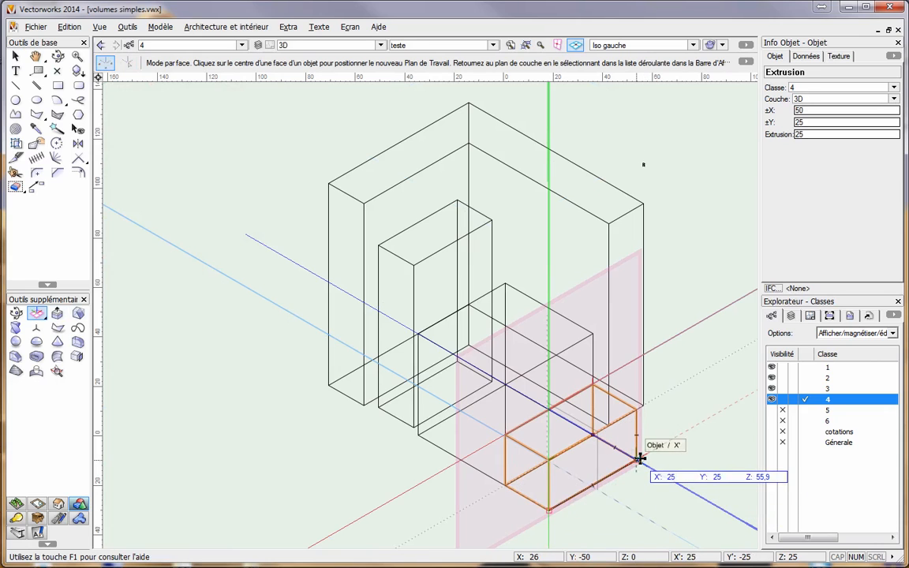
left_click(363, 204)
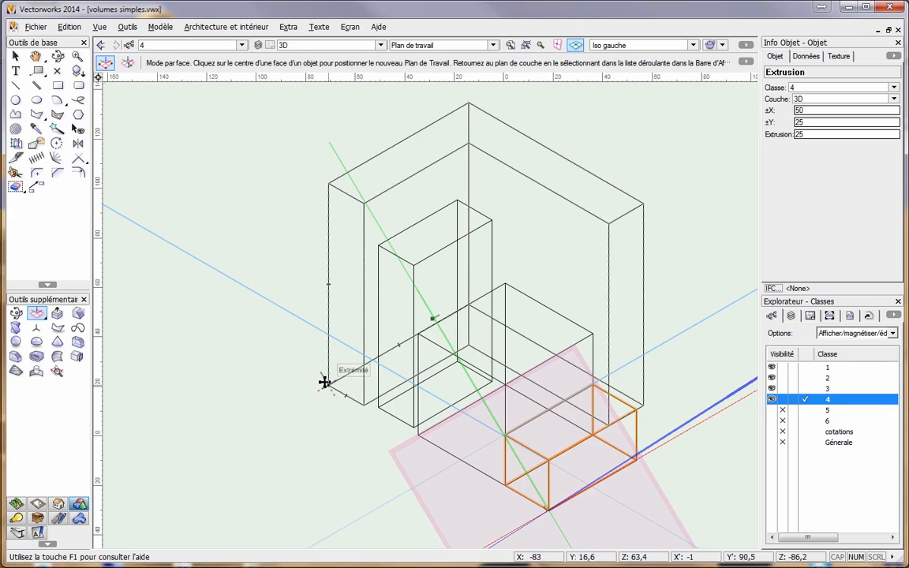
scroll(324, 383, "down", 2)
middle_click_drag(324, 383, 328, 316)
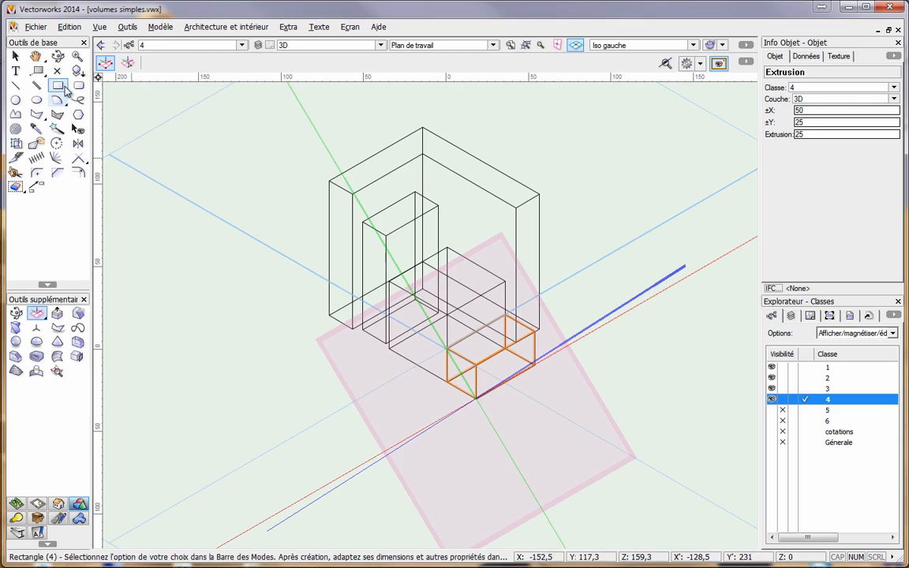
Step: Move the working plane's origin to the cube's lower front corner beside the block and rotate the plane 60° about its X' axis
left_click(15, 56)
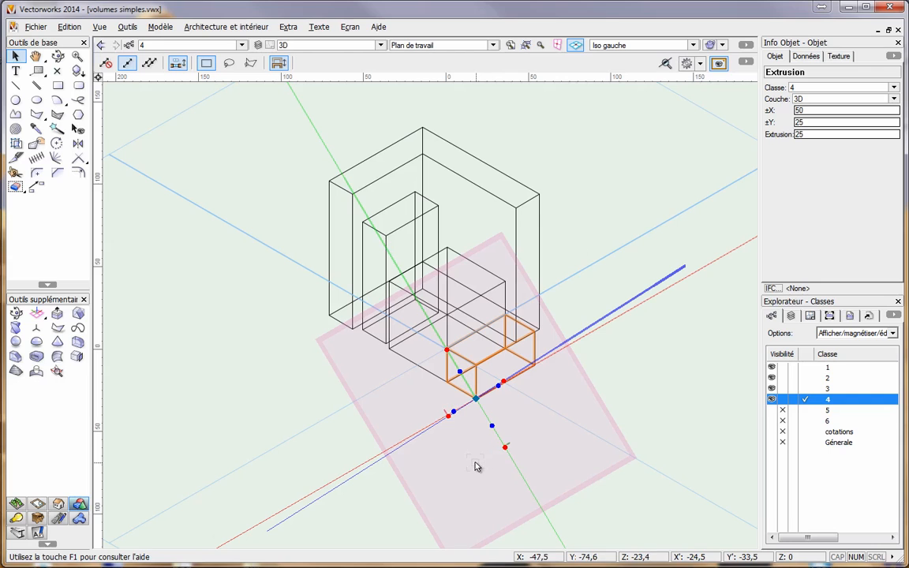
left_click_drag(477, 399, 506, 348)
left_click(475, 301, "shift")
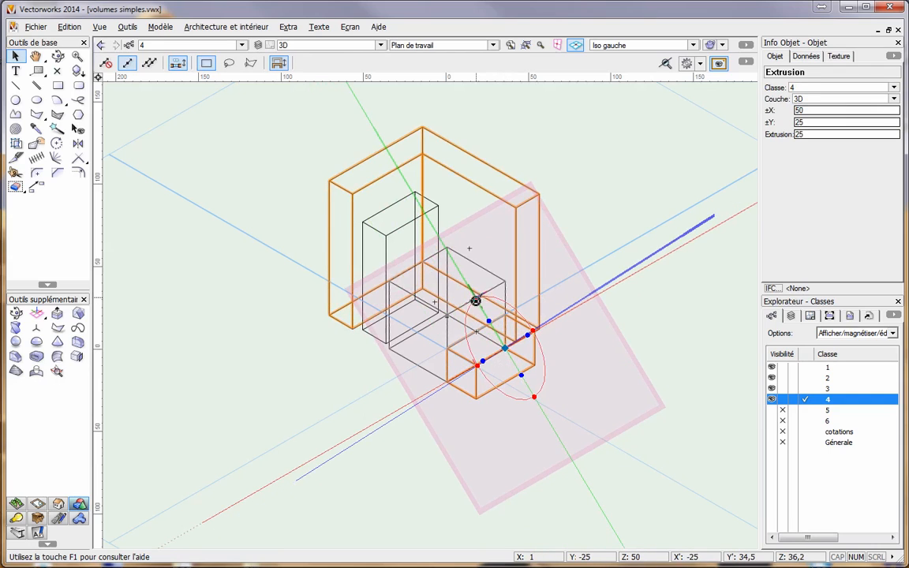
left_click(487, 320)
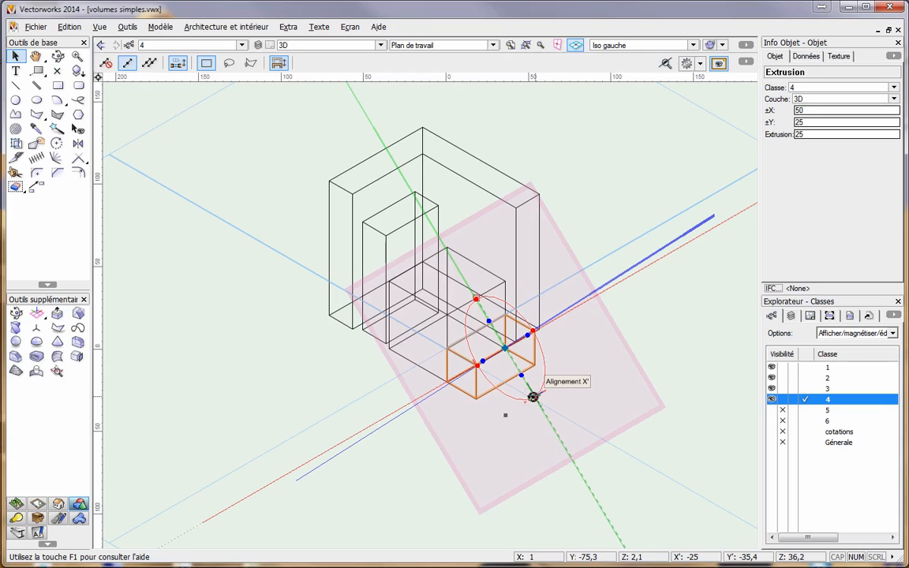
left_click_drag(533, 397, 515, 402)
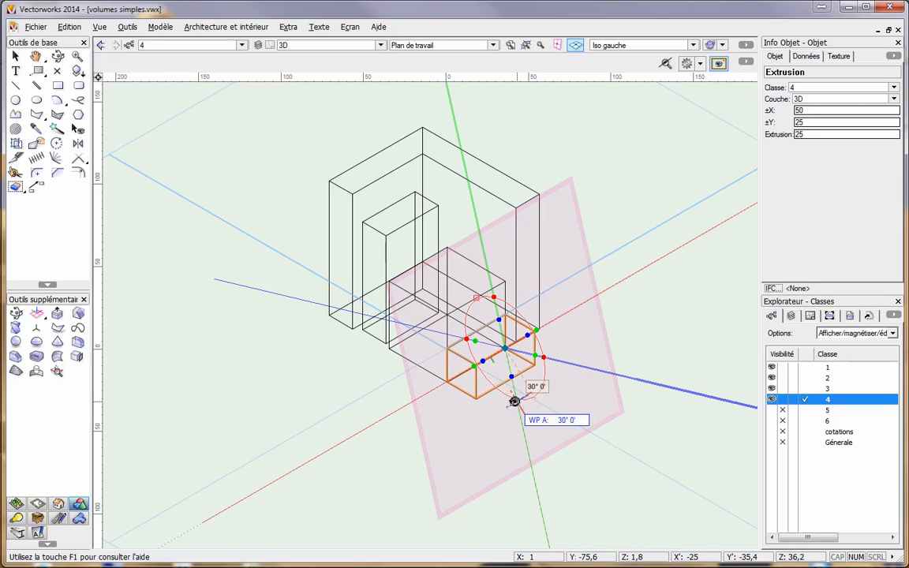
key("Tab")
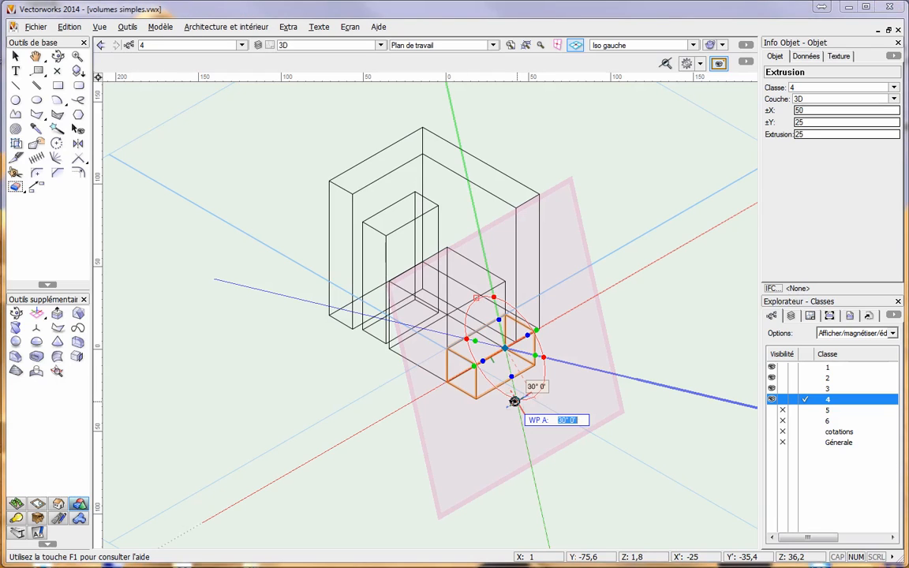
type("60")
key("Return")
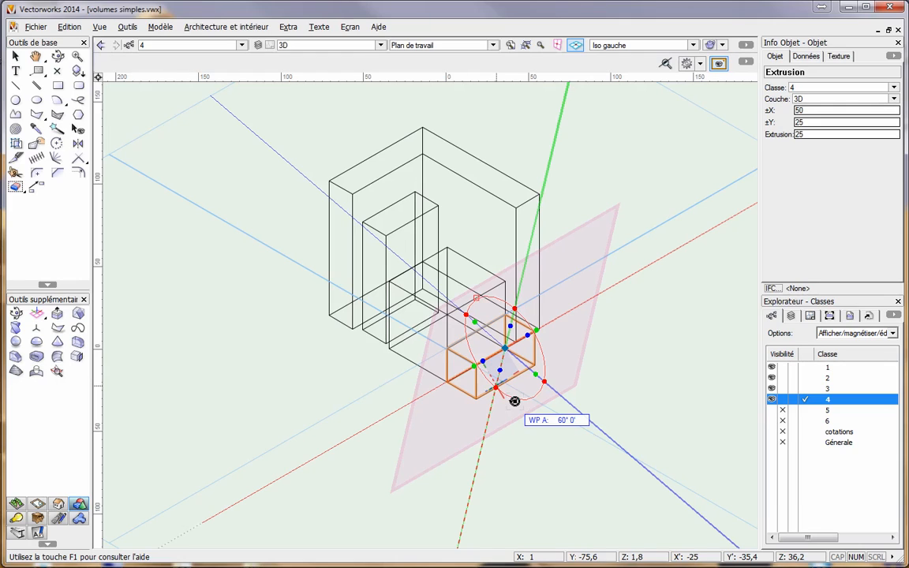
key("x")
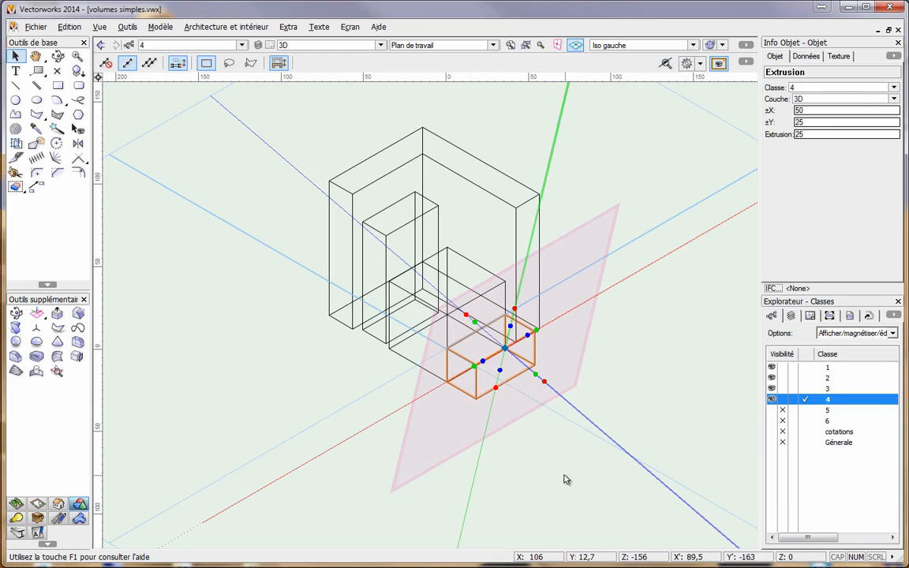
Step: Orbit around the tilted working plane, and return to the left isometric view (Iso gauche) on the layer plane
key("shift+c")
left_click_drag(537, 448, 487, 472)
key("x")
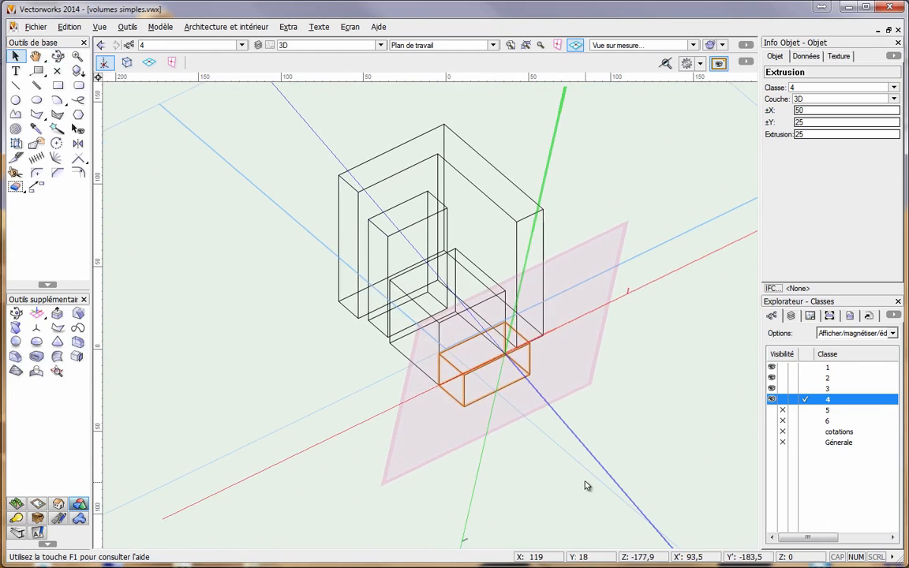
key("KP_5")
key("KP_1")
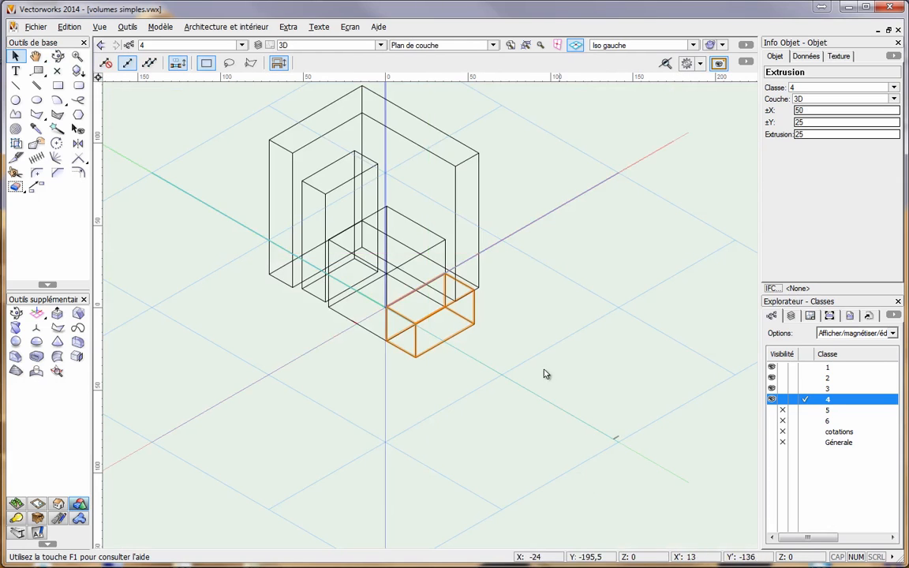
middle_click_drag(544, 374, 608, 434)
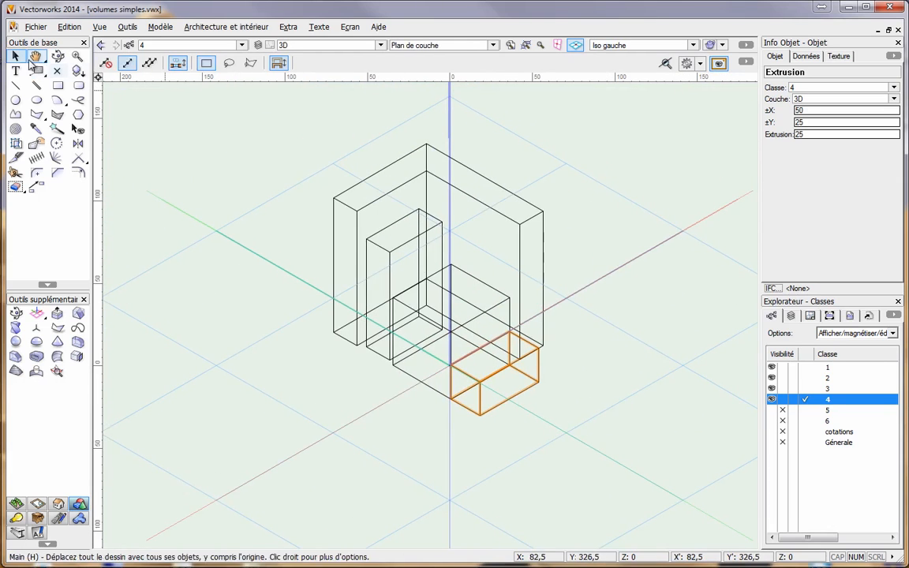
Step: Make class 5 visible and active, and clear the selection
left_click(786, 410)
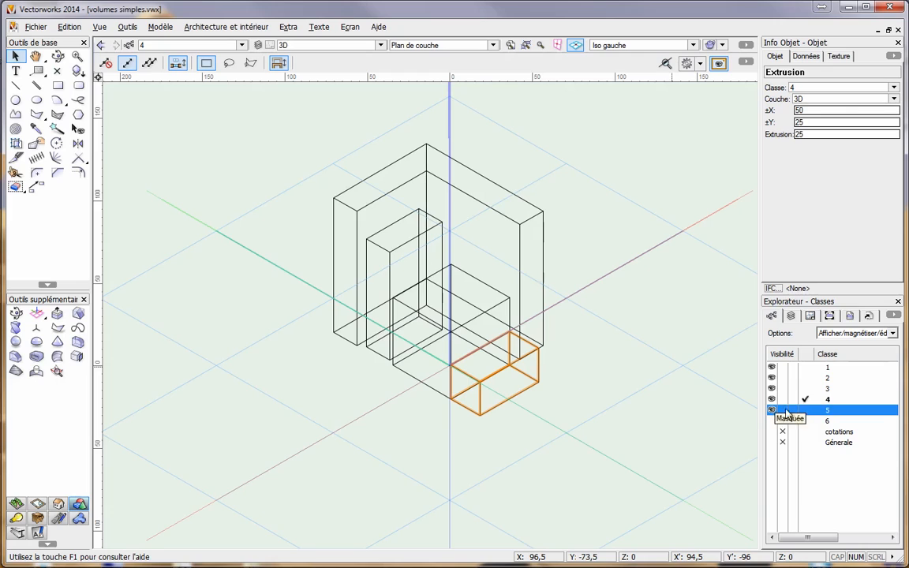
left_click(805, 409)
left_click(611, 451)
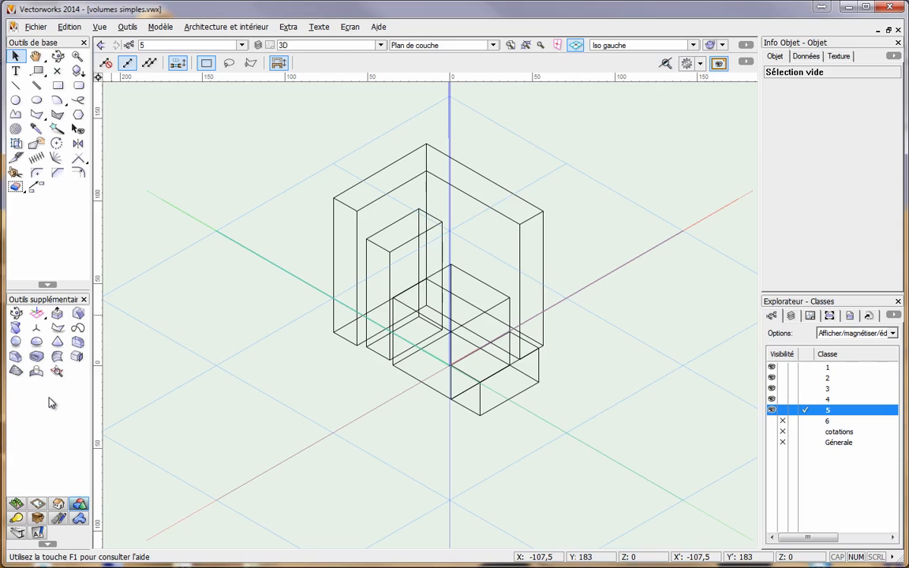
Step: Draw a cone with a radius of about 13.5 cm and a height of about 177 cm beside the L-shaped volume, and deselect it
left_click(58, 343)
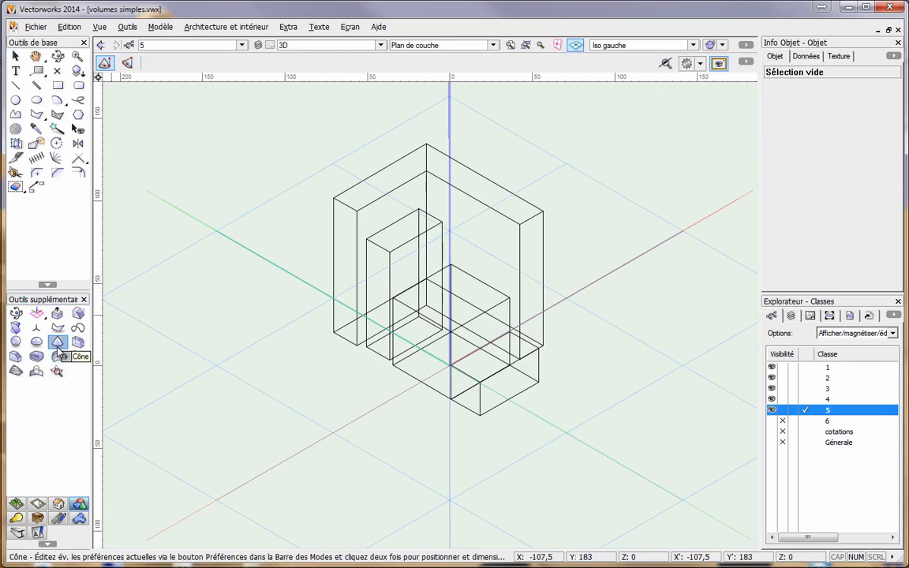
left_click(317, 373)
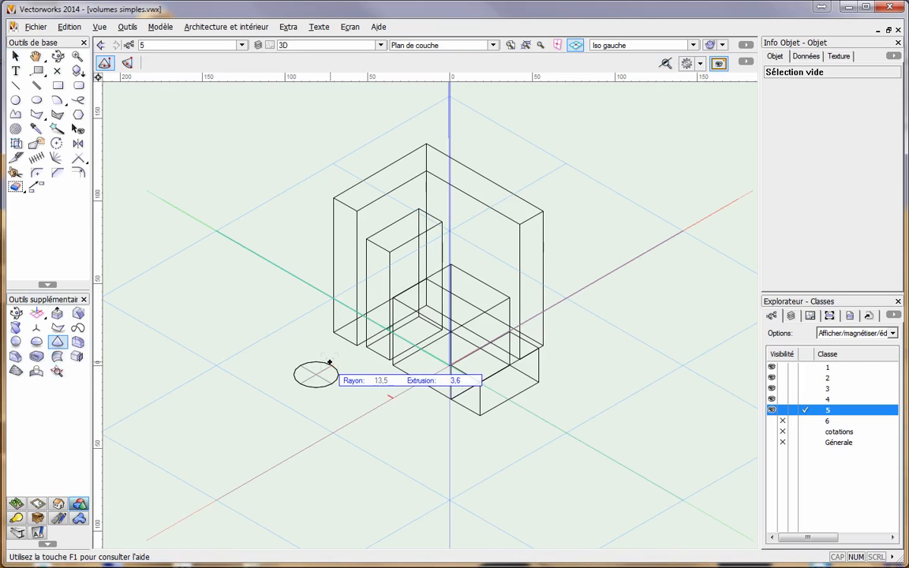
left_click(318, 135)
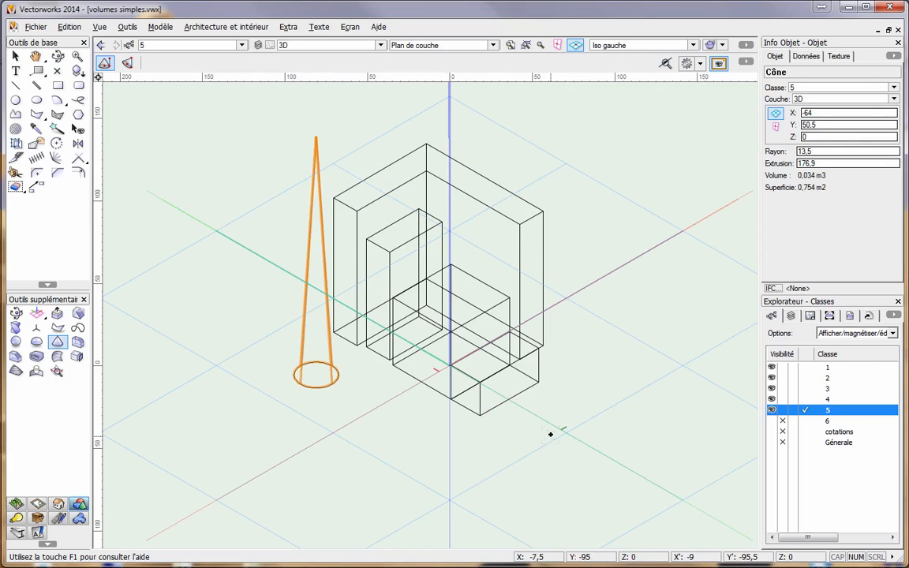
left_click(15, 56)
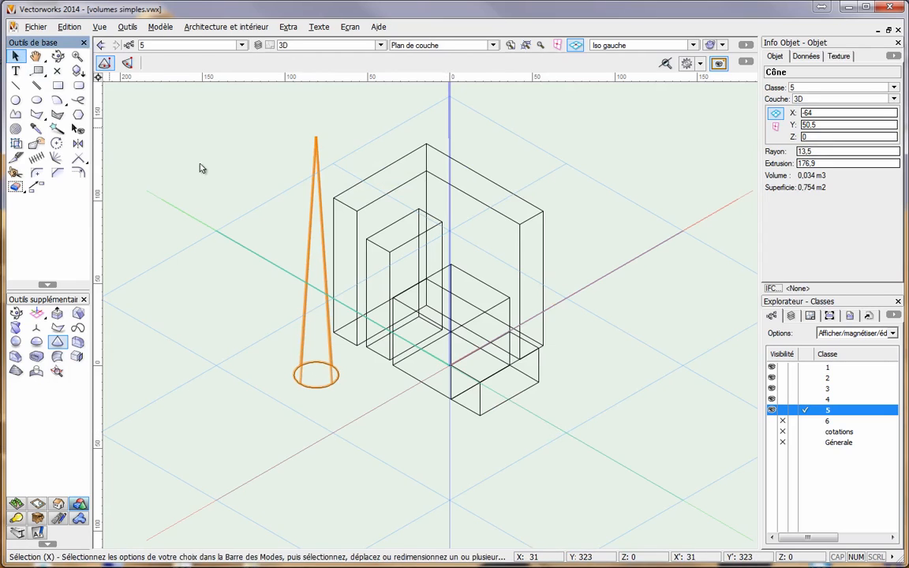
left_click(249, 311)
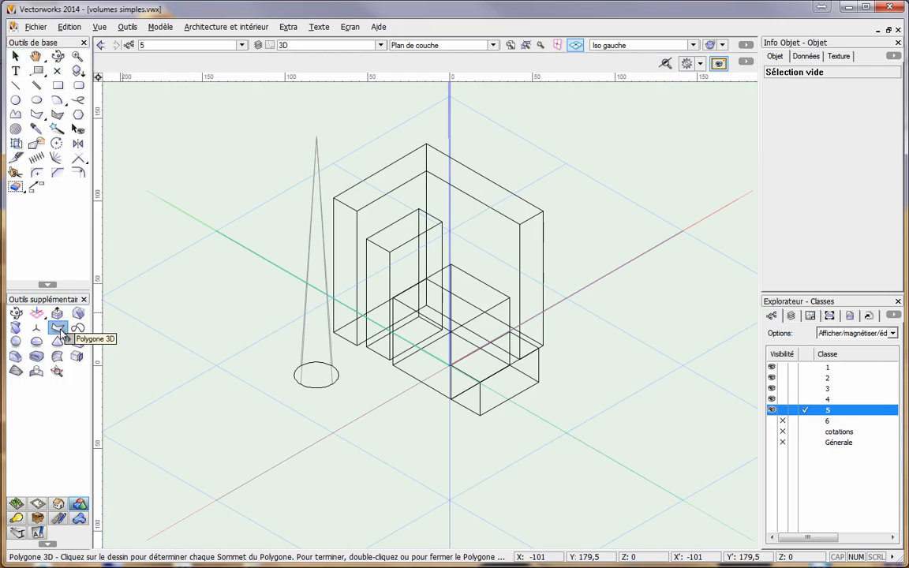
left_click(15, 56)
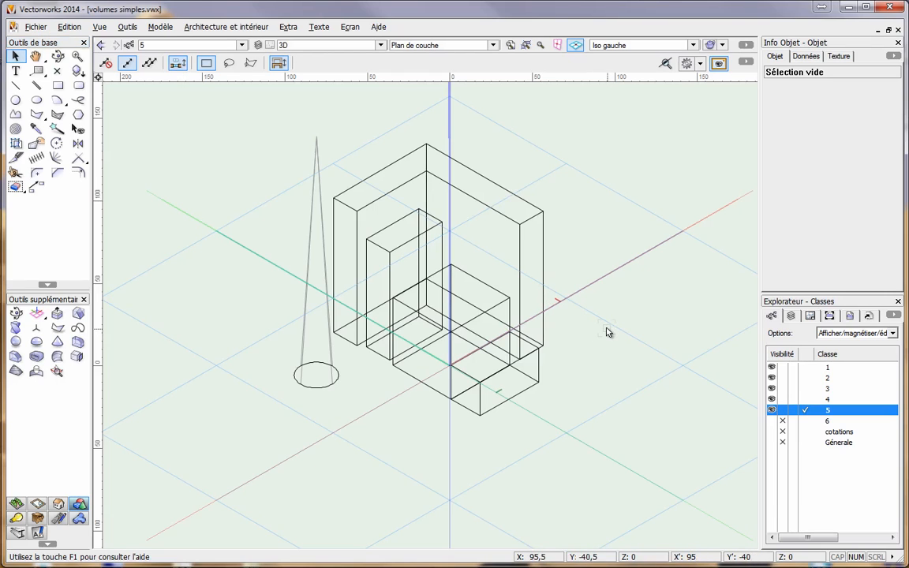
Step: Activate class 6 and convert its octagonal ground polygon into a 3D polygon
left_click(805, 421)
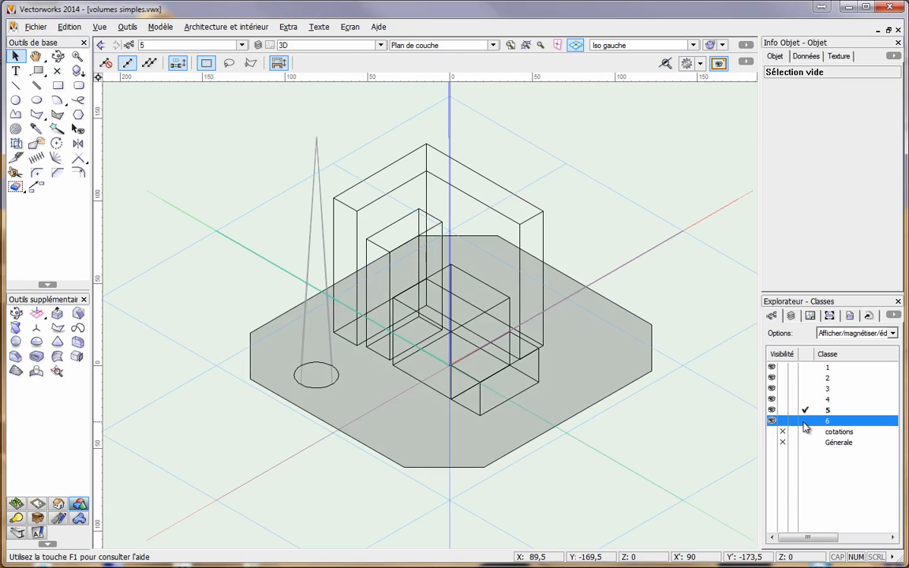
left_click(645, 362)
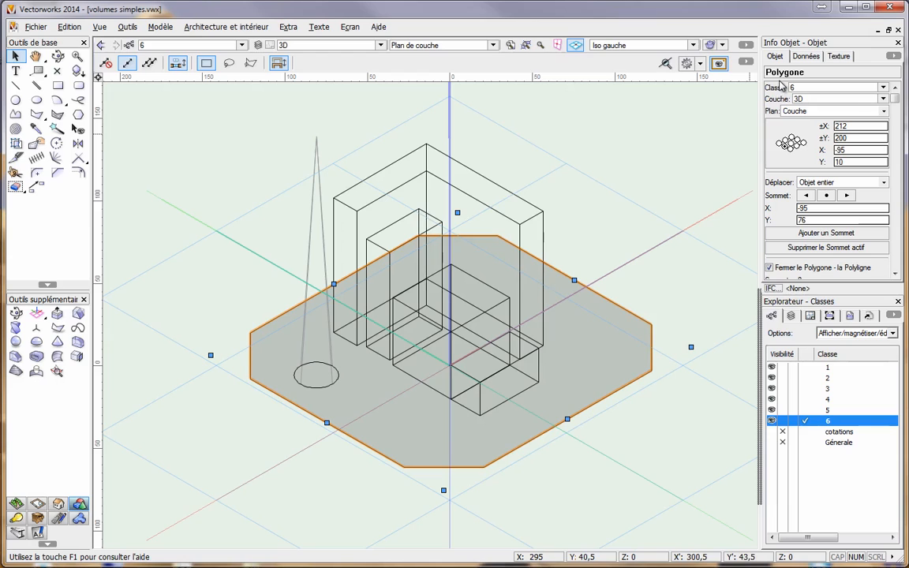
left_click(127, 27)
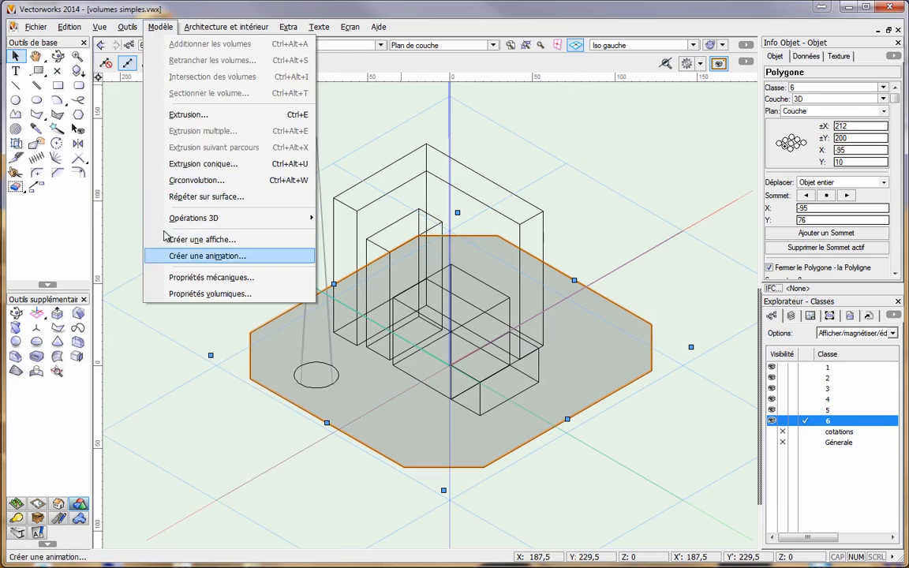
mouse_move(99, 27)
mouse_move(127, 27)
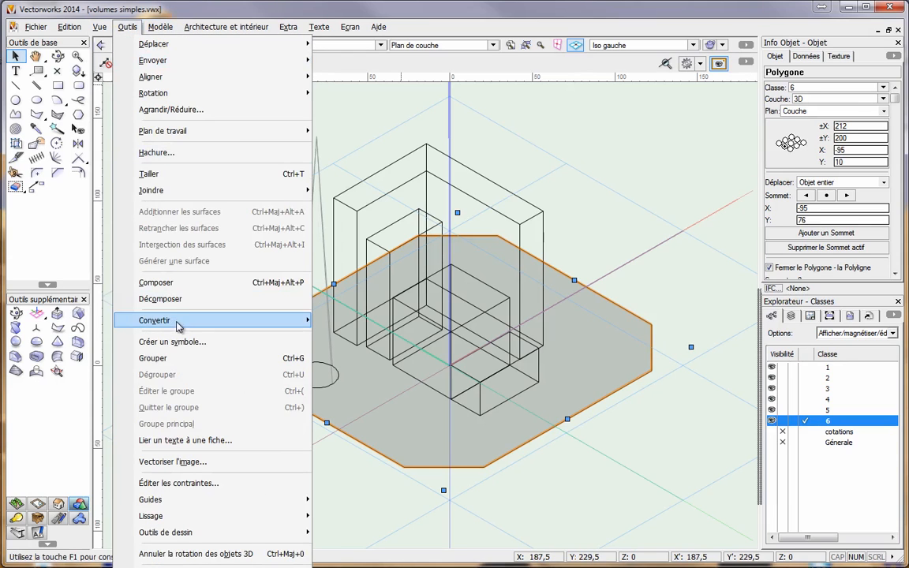
mouse_move(177, 322)
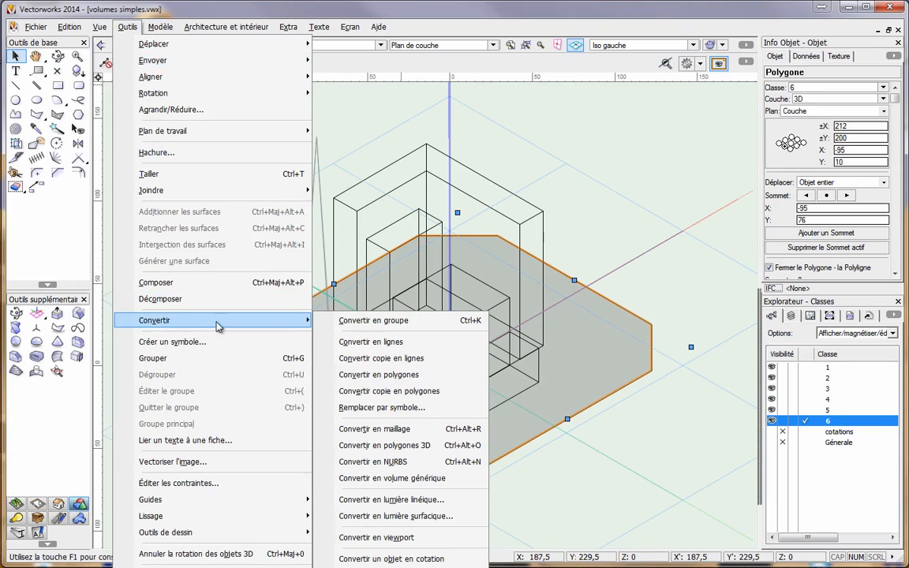
left_click(419, 447)
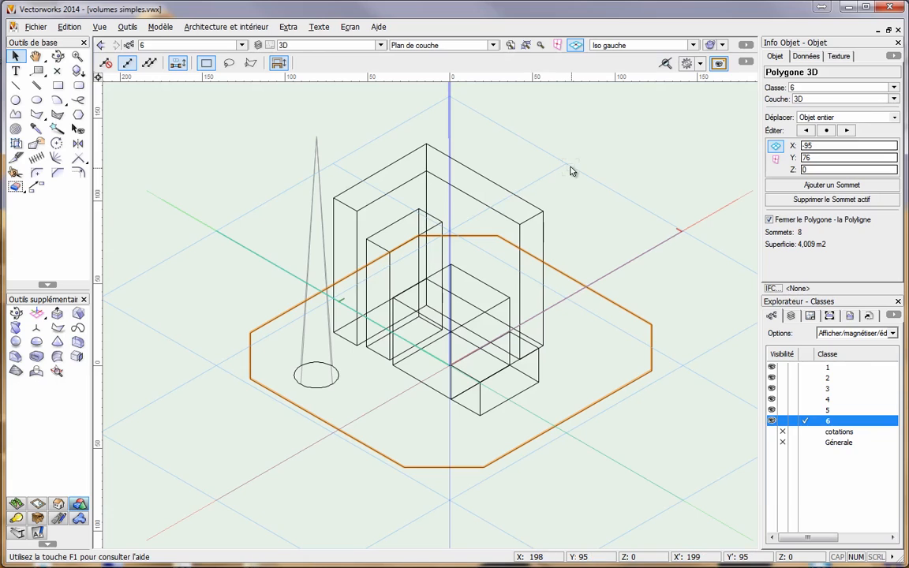
Step: Render the scene in Renderworks sur mesure mode and deselect the ground polygon
left_click(723, 46)
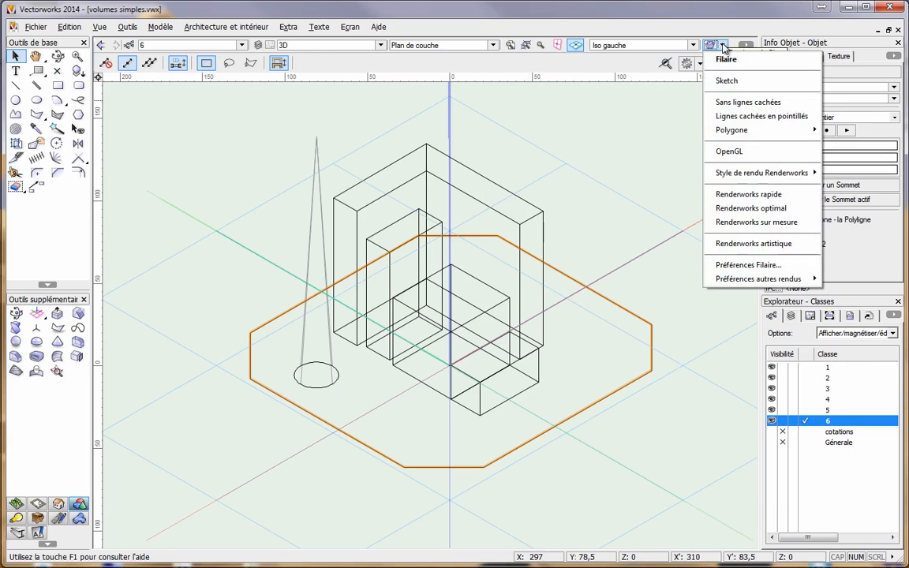
left_click(753, 222)
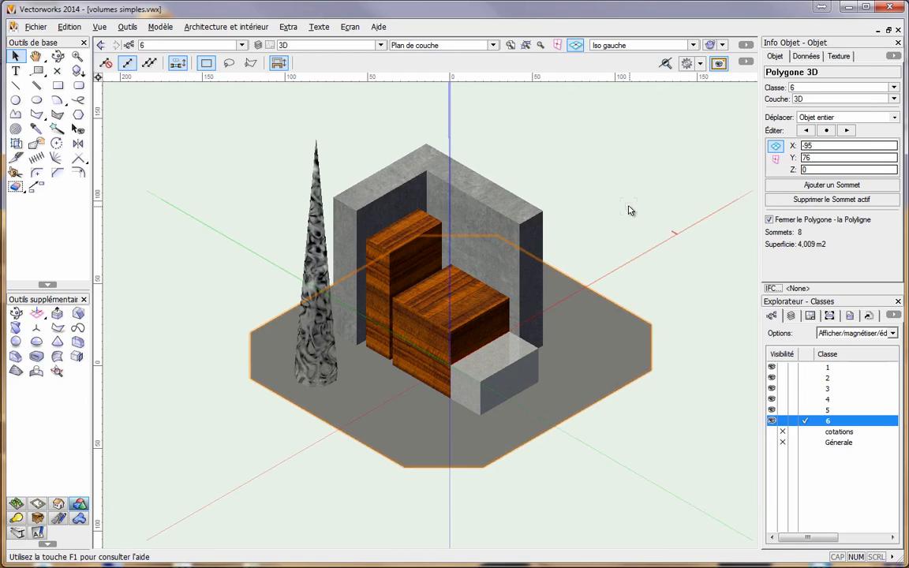
left_click(630, 210)
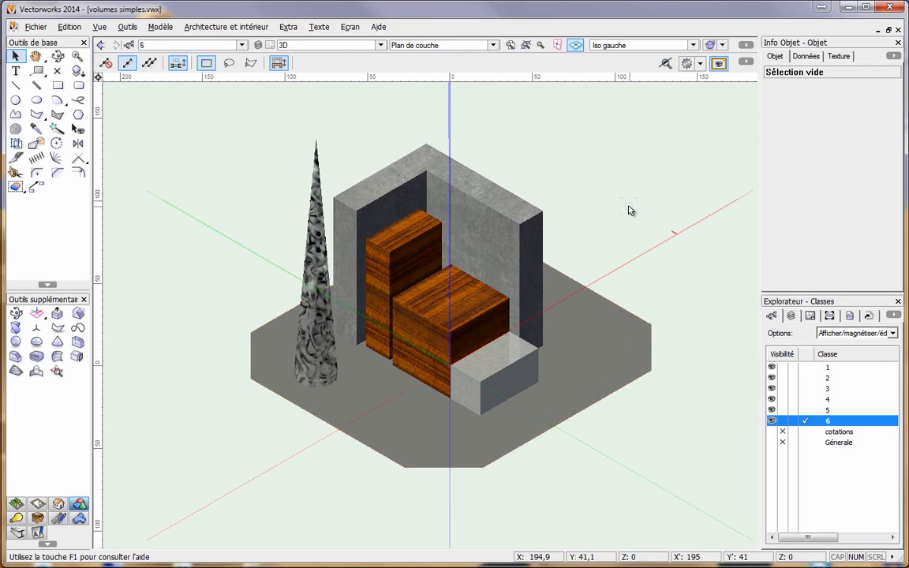